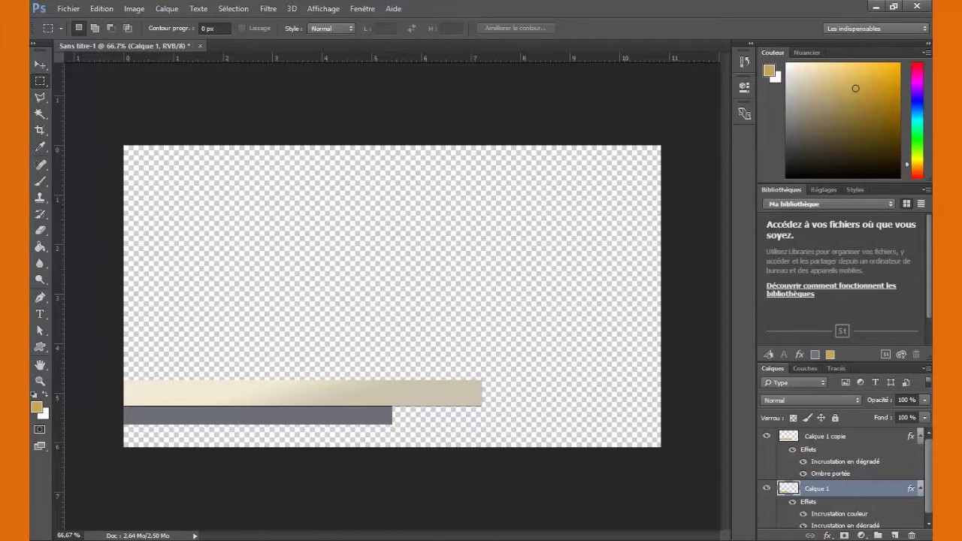
Leave the two-bar Photoshop banner and bring up Illustrator with an empty workspace.
left_click(324, 492)
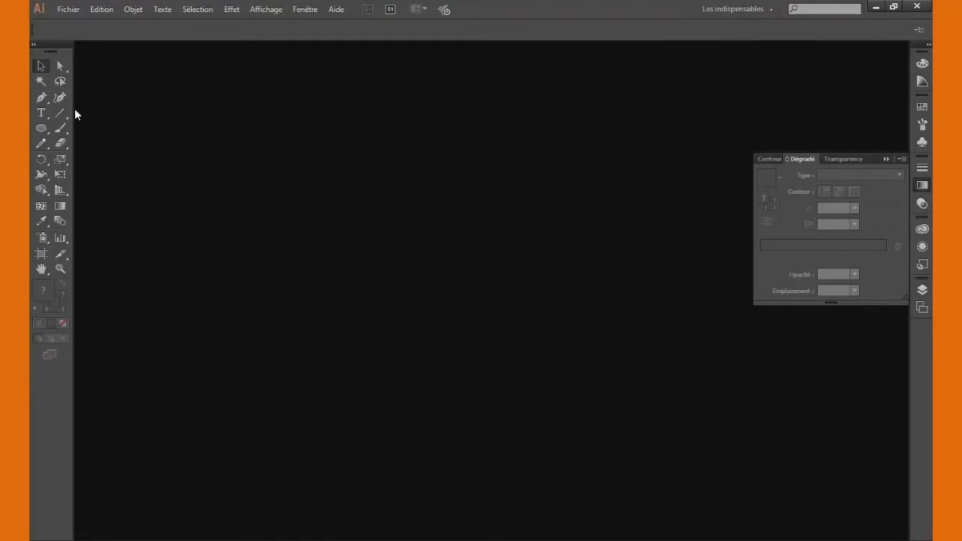
Create a new 150 × 150 px document from Fichier > Nouveau.
left_click(67, 9)
left_click(79, 22)
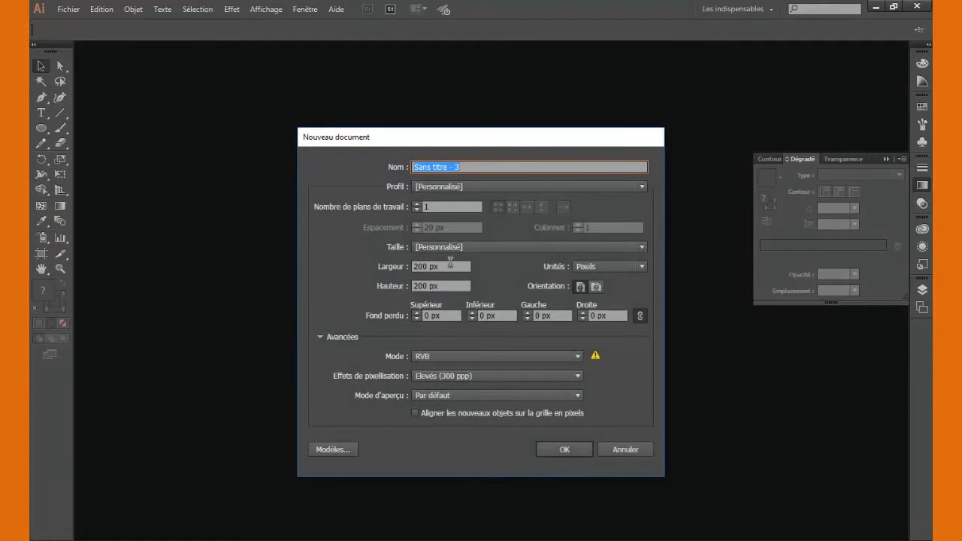
left_click(450, 264)
type("150")
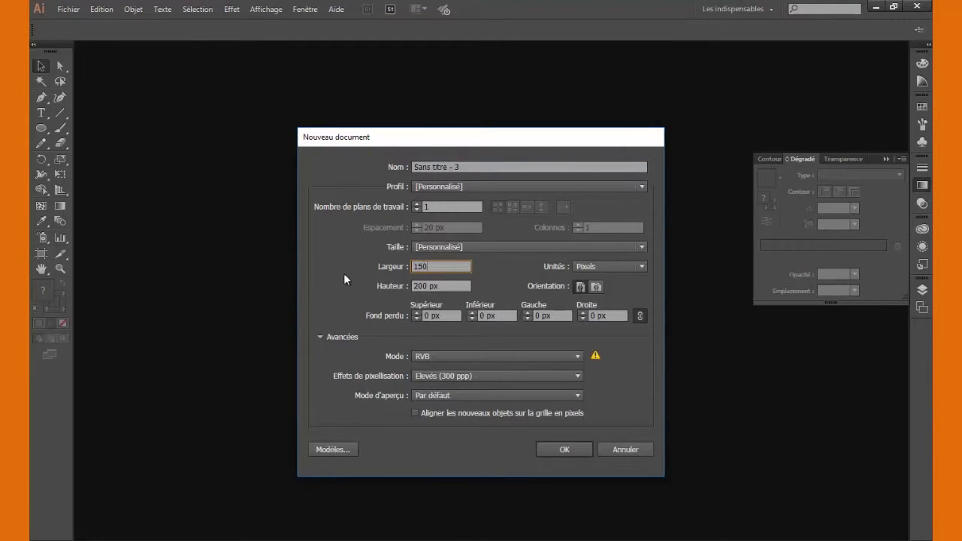
key("Tab")
type("150")
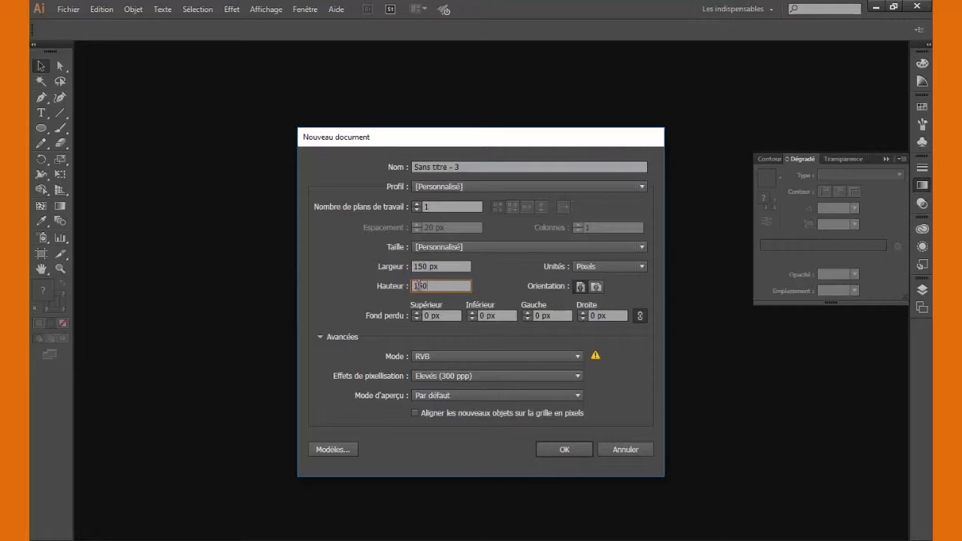
left_click(456, 264)
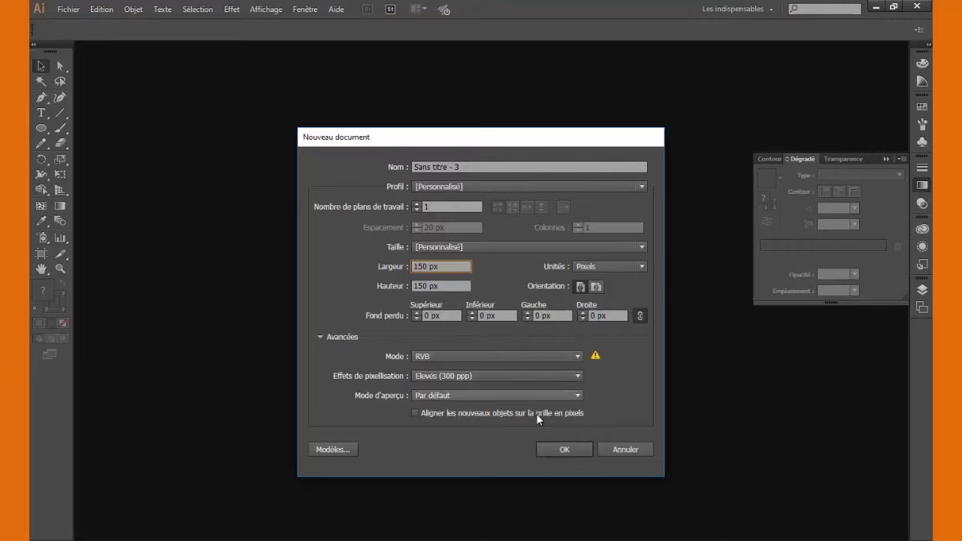
left_click(567, 448)
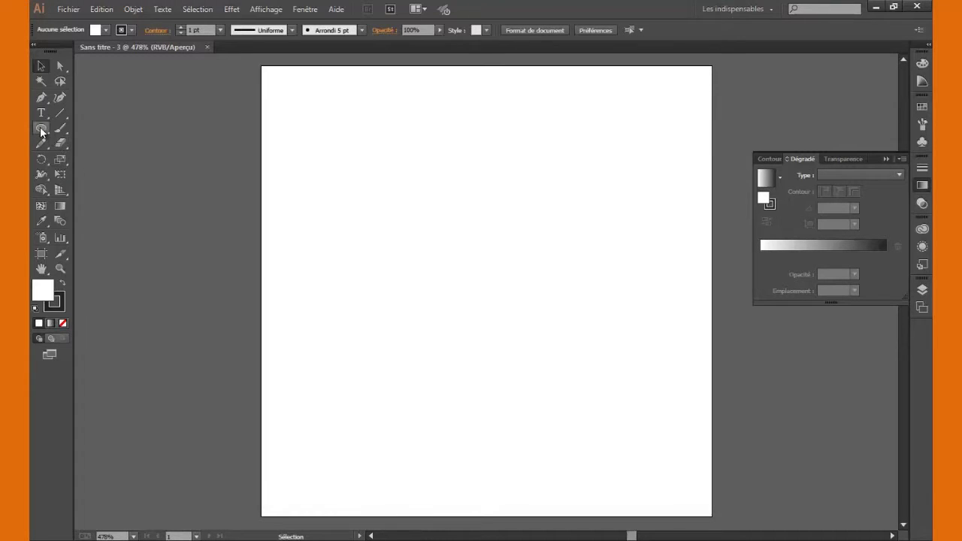
Draw a circle out from the artboard centre and raise its stroke to 8 pt.
left_click(42, 128)
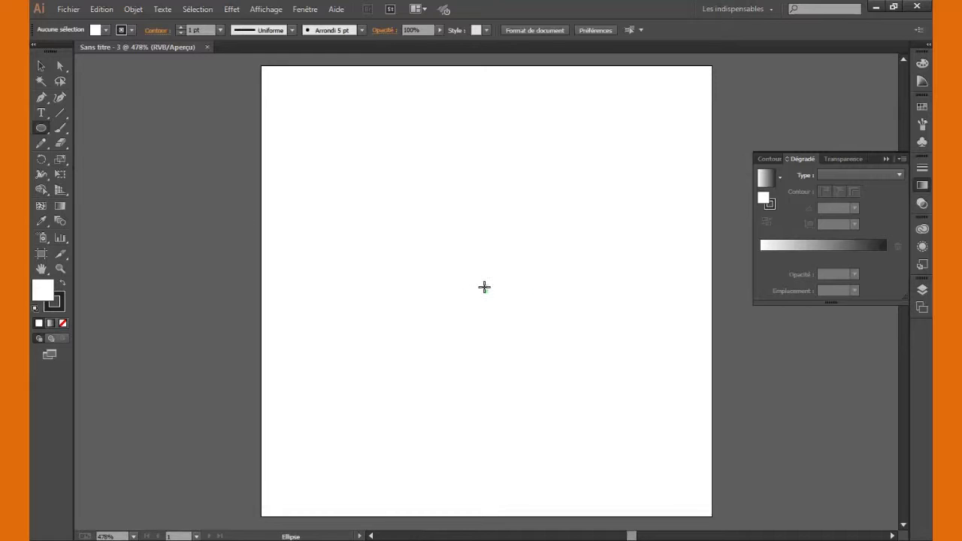
mouse_move(487, 290)
left_mouse_down()
mouse_move(584, 374)
mouse_move(665, 476)
left_mouse_up()
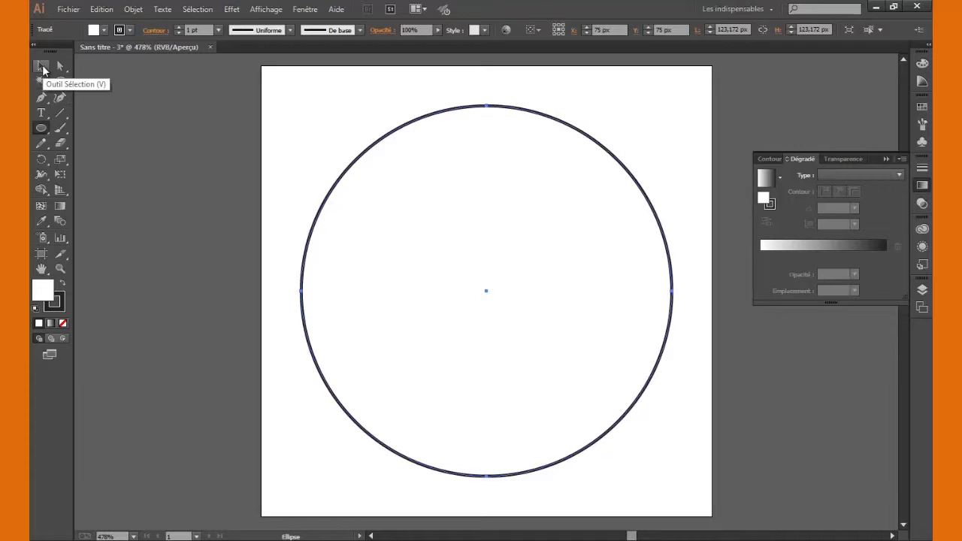
left_click(43, 70)
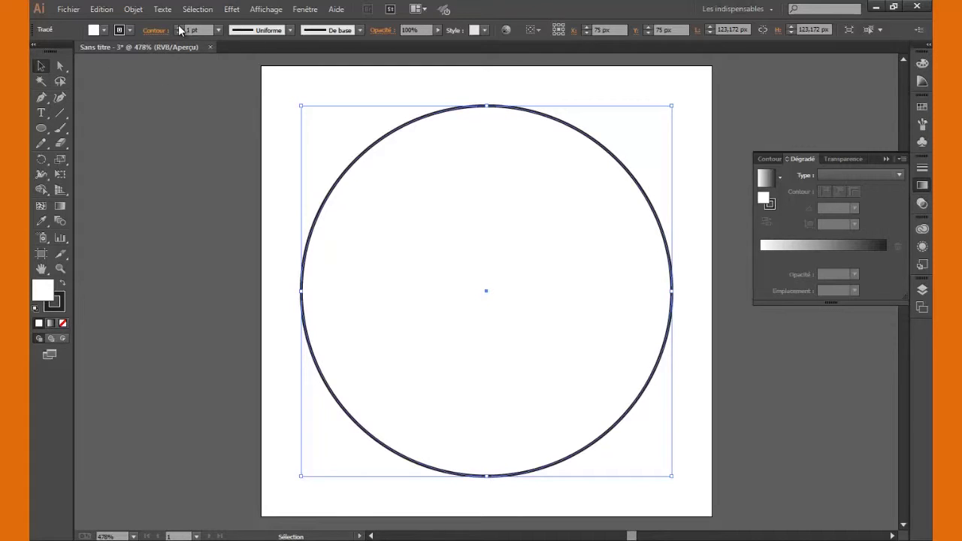
left_click(178, 25)
left_click(178, 25)
left_click(178, 25)
left_click(178, 25)
left_click(178, 24)
left_click(178, 25)
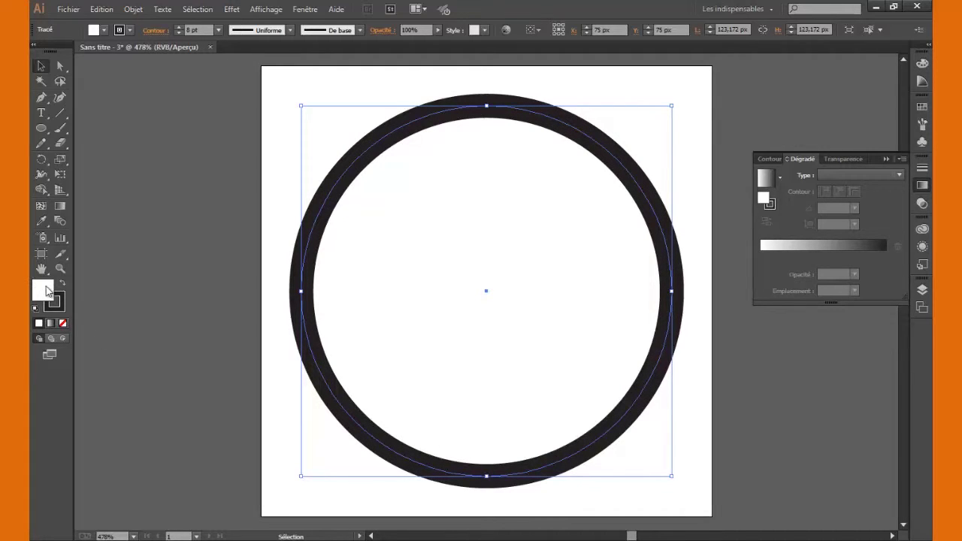
Remove the circle's fill and give its outline a black colour.
left_click(63, 323)
double_click(59, 304)
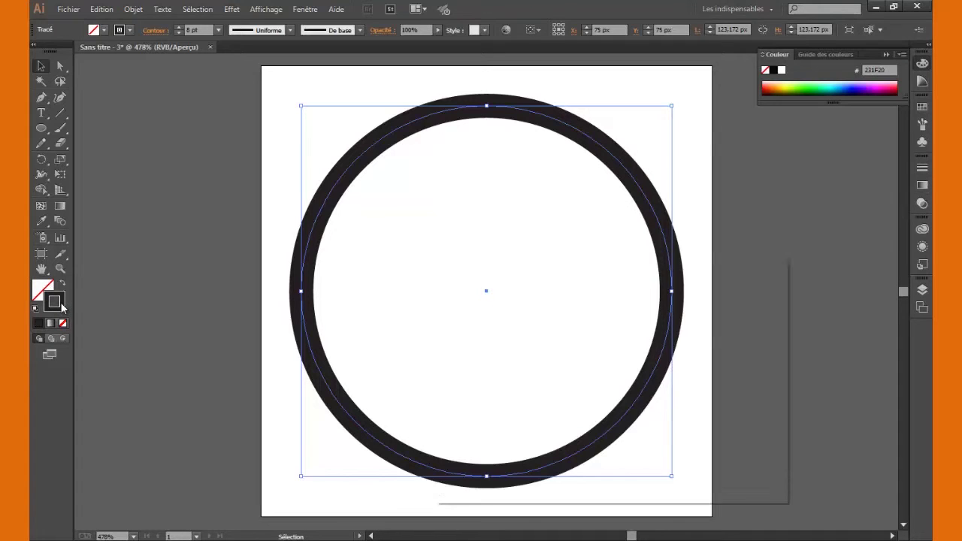
left_click(442, 465)
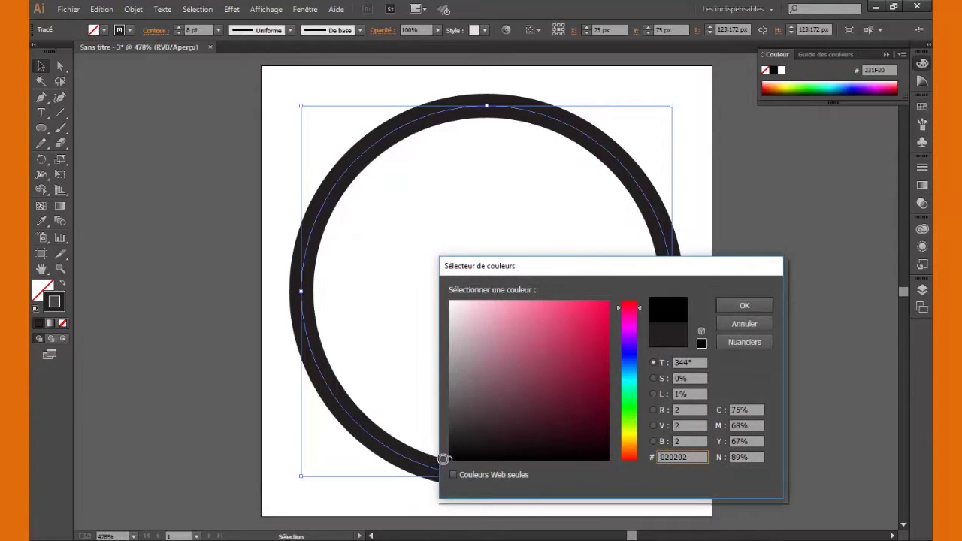
left_click(735, 306)
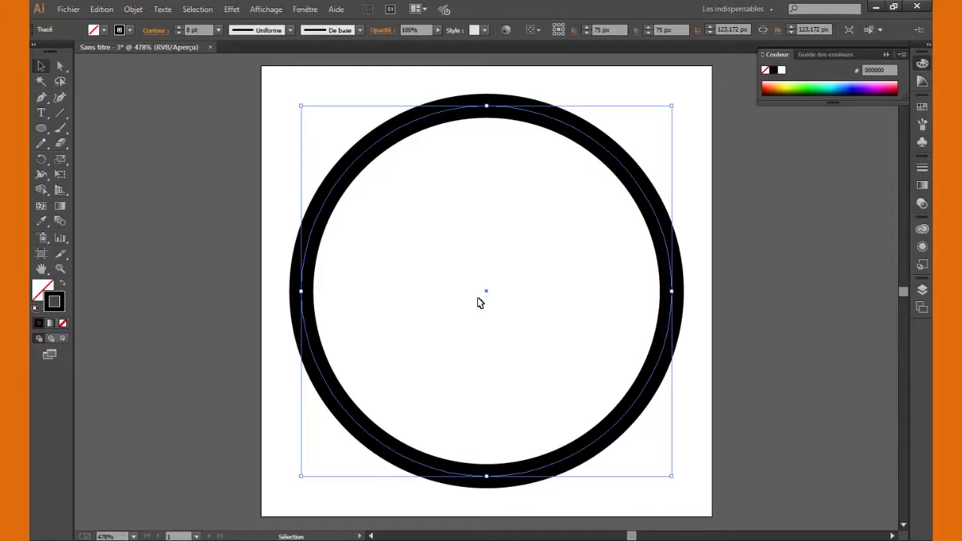
Thin the circle's outline to 4 pt and recolour it near-black 0F0E0E.
key("a")
key("v")
left_click(179, 34)
left_click(178, 34)
double_click(59, 305)
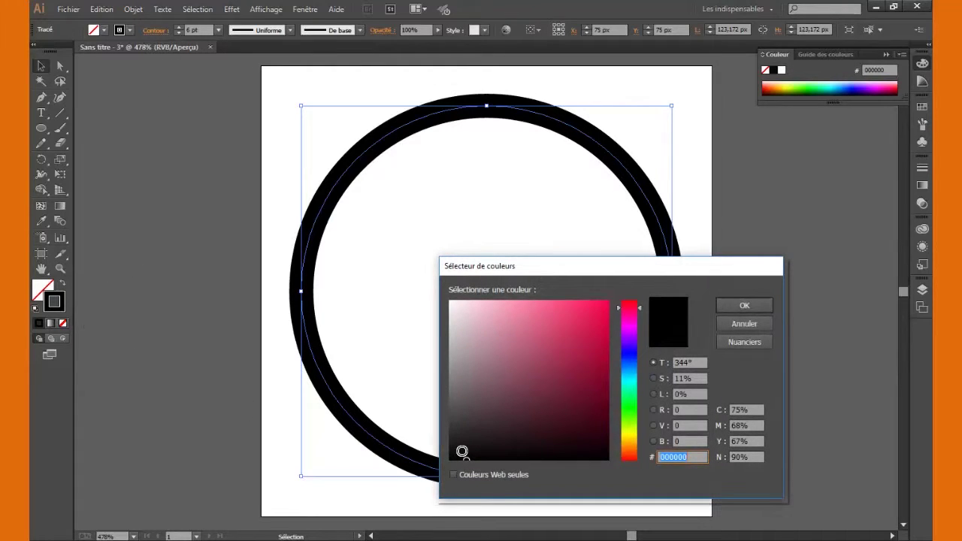
left_click(462, 451)
left_click(744, 305)
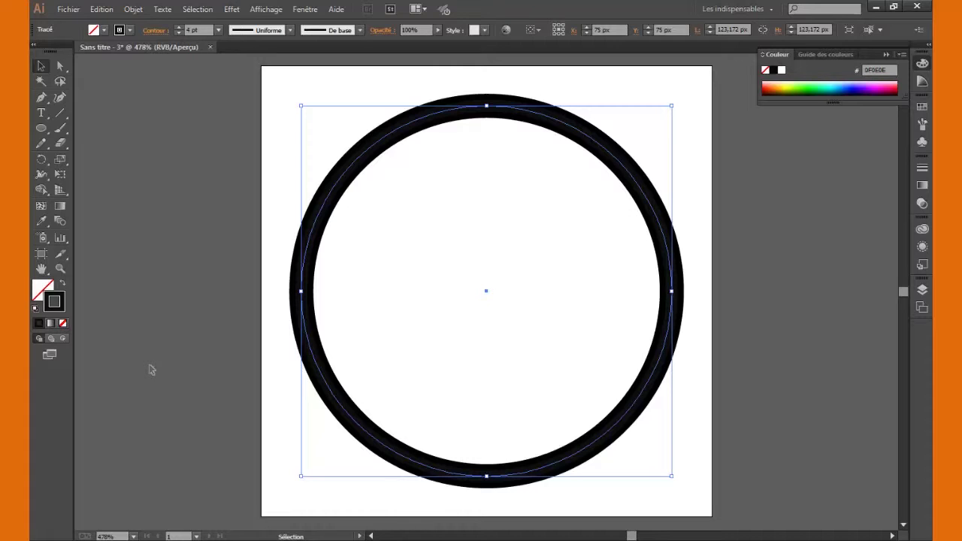
Alt-drag a corner handle to leave a smaller centred copy inside the tyre ring.
key("a")
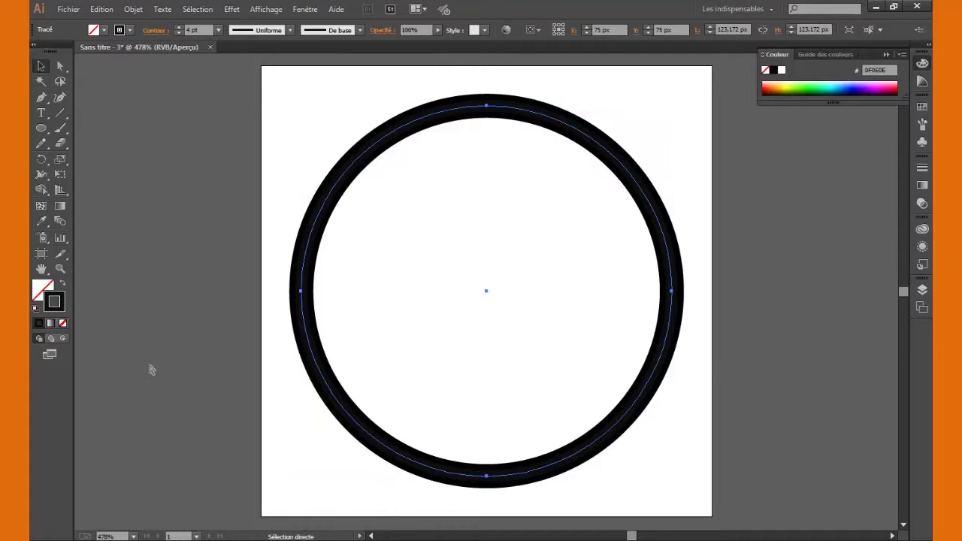
key("v")
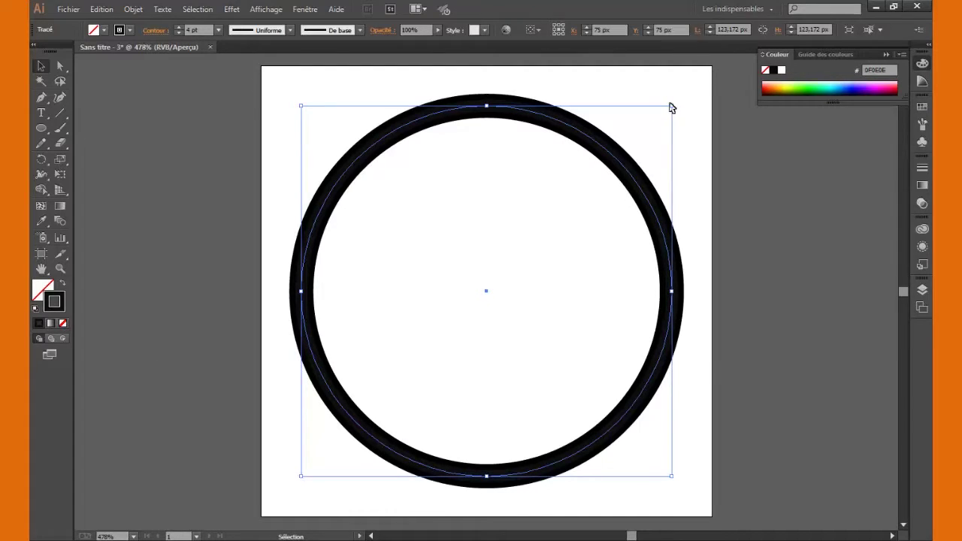
left_click_drag(671, 108, 658, 117)
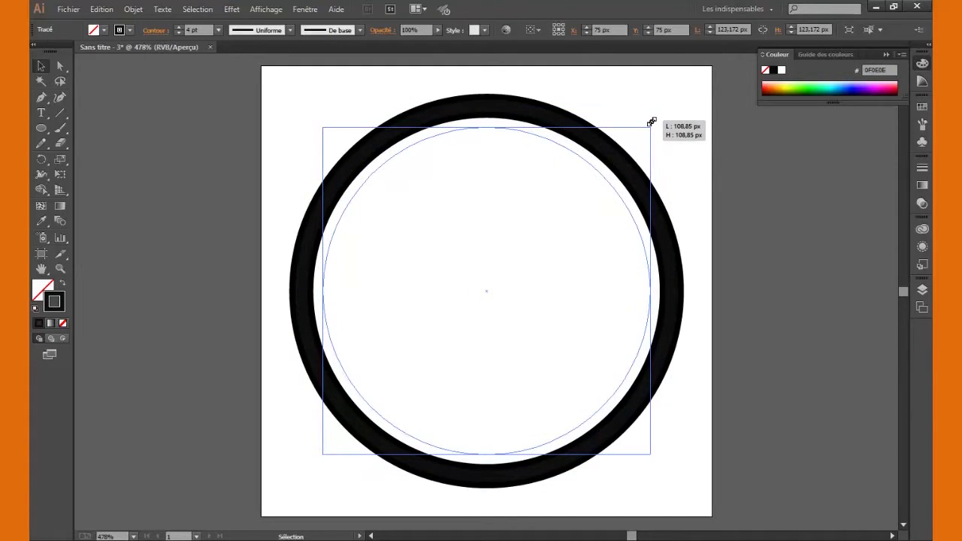
left_click_drag(659, 117, 649, 126)
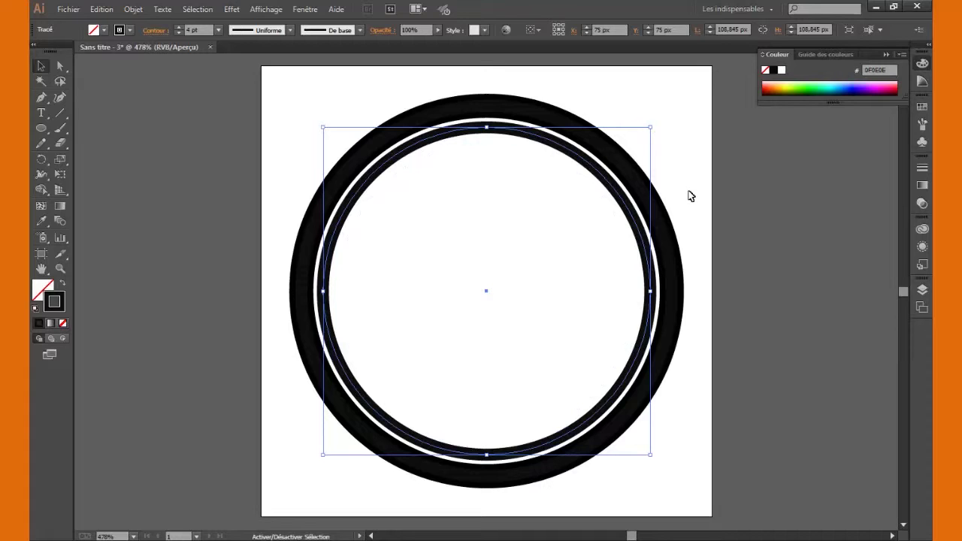
Colour the inner copy's stroke A0A0A0 and enlarge it slightly to about 115.54 px.
double_click(54, 301)
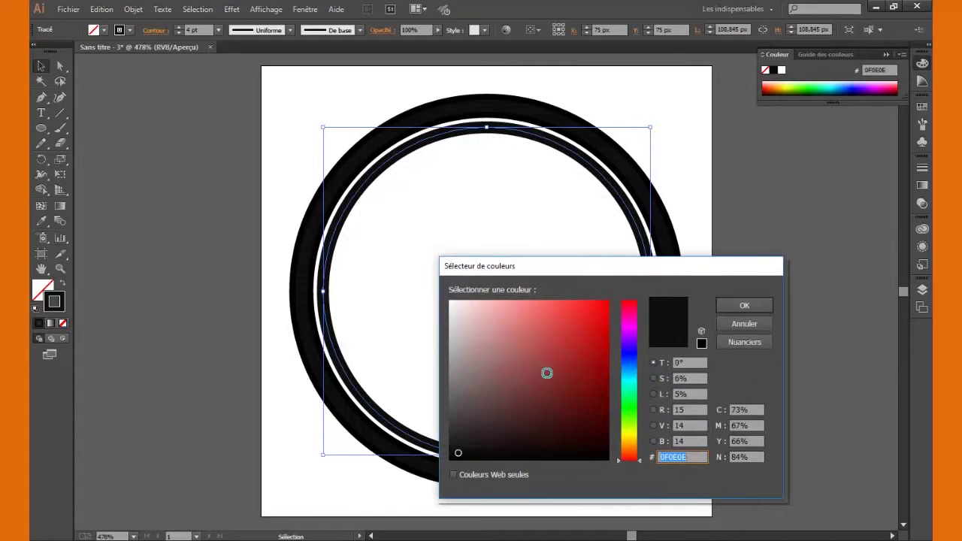
left_click(442, 357)
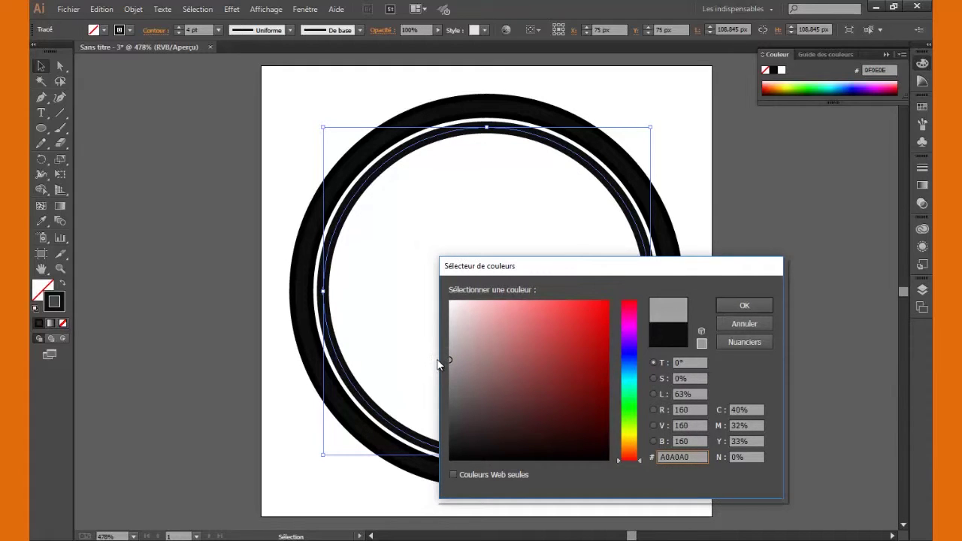
left_click_drag(442, 357, 442, 359)
left_click(743, 305)
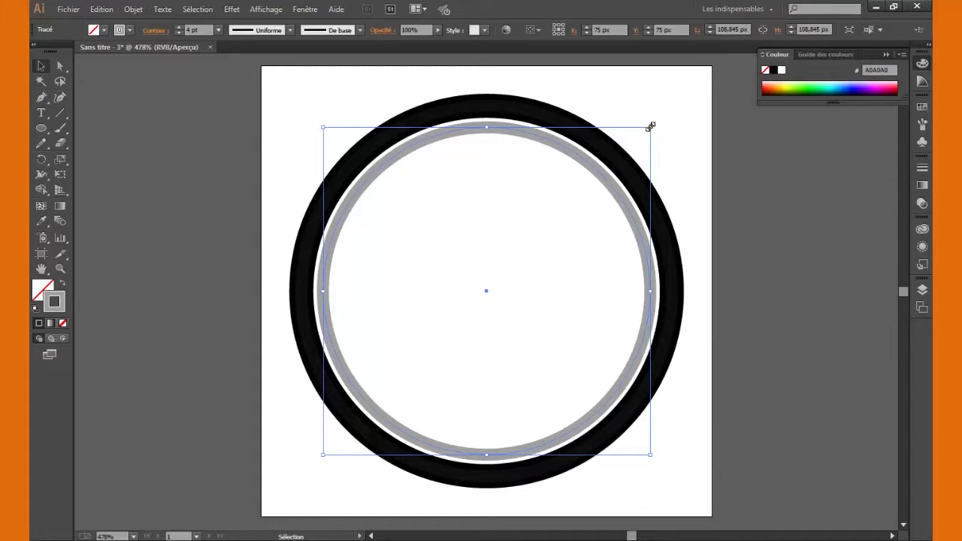
left_click_drag(651, 126, 661, 106)
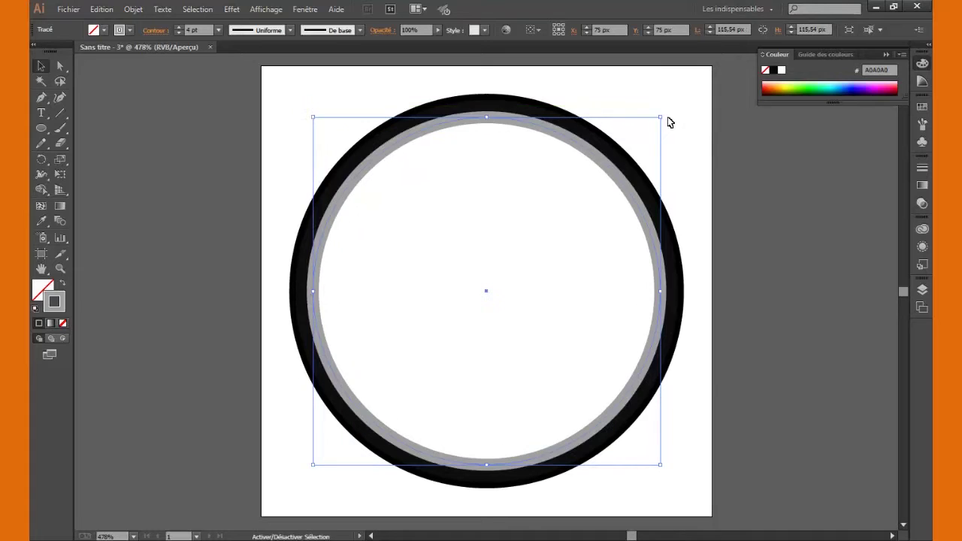
Set the inner circle's stroke weight to 1 pt.
left_click(178, 33)
left_click(178, 34)
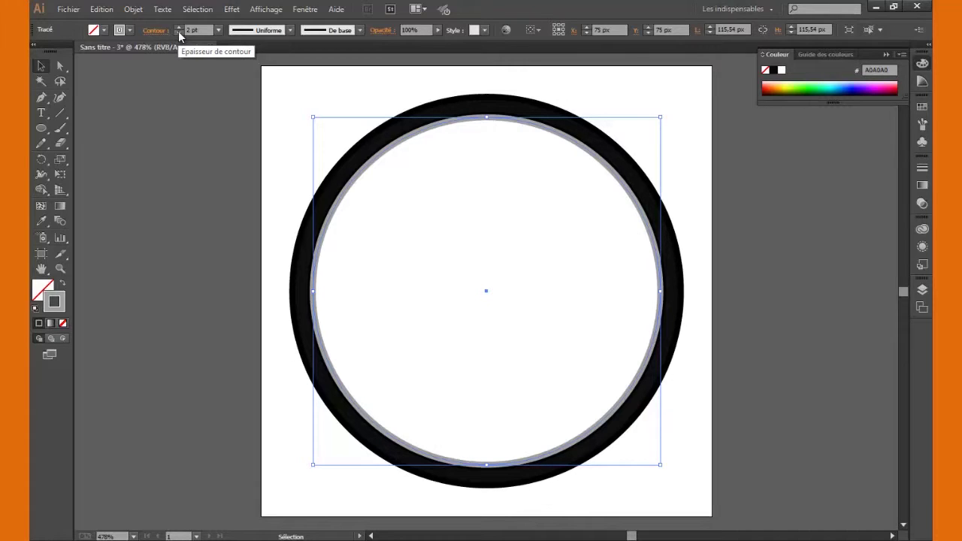
left_click(178, 27)
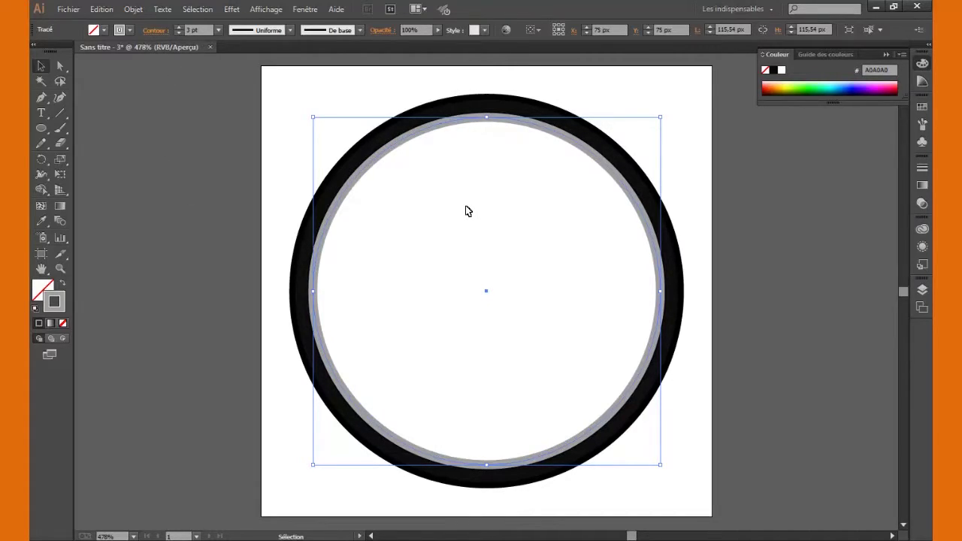
key("a")
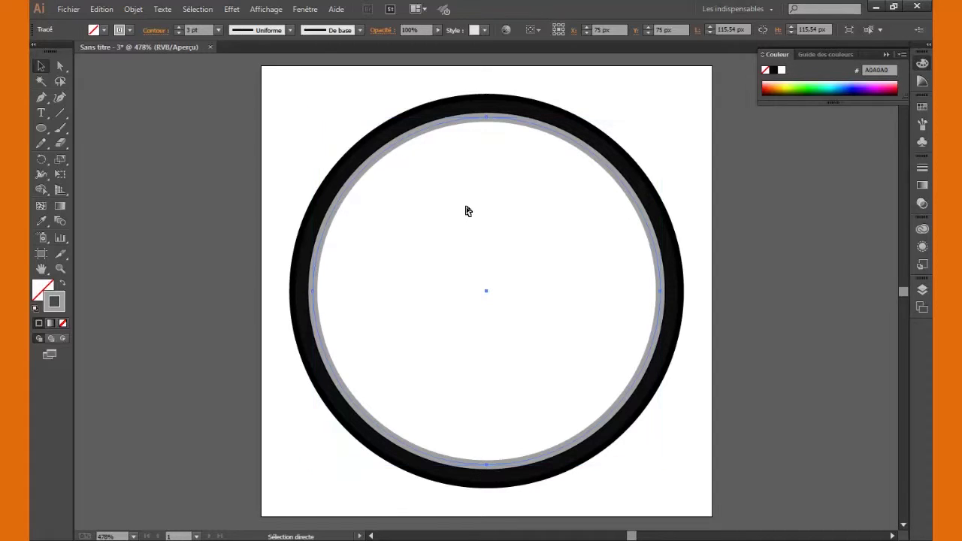
key("v")
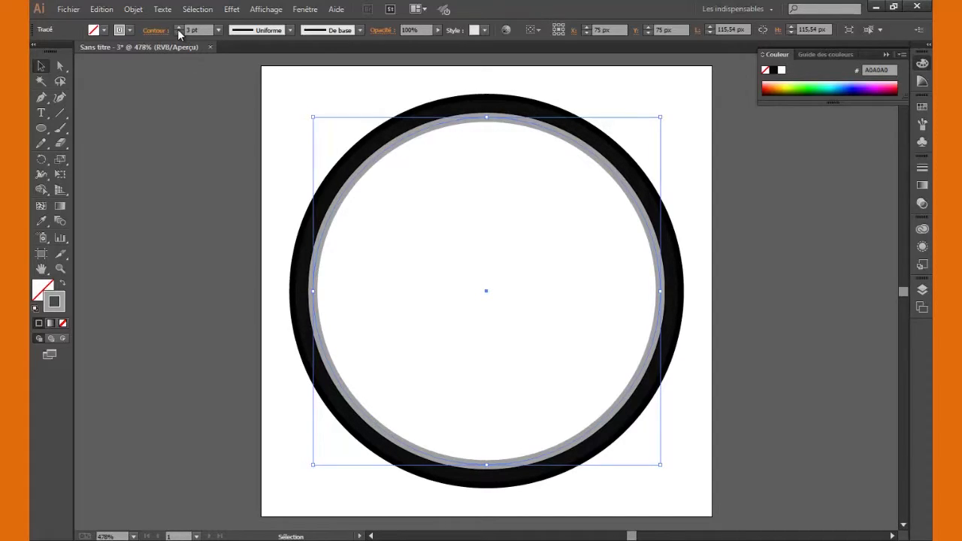
left_click(177, 32)
left_click(177, 33)
Recolour the thin circle E2E2E2 and shrink it slightly to about 113 px.
double_click(61, 308)
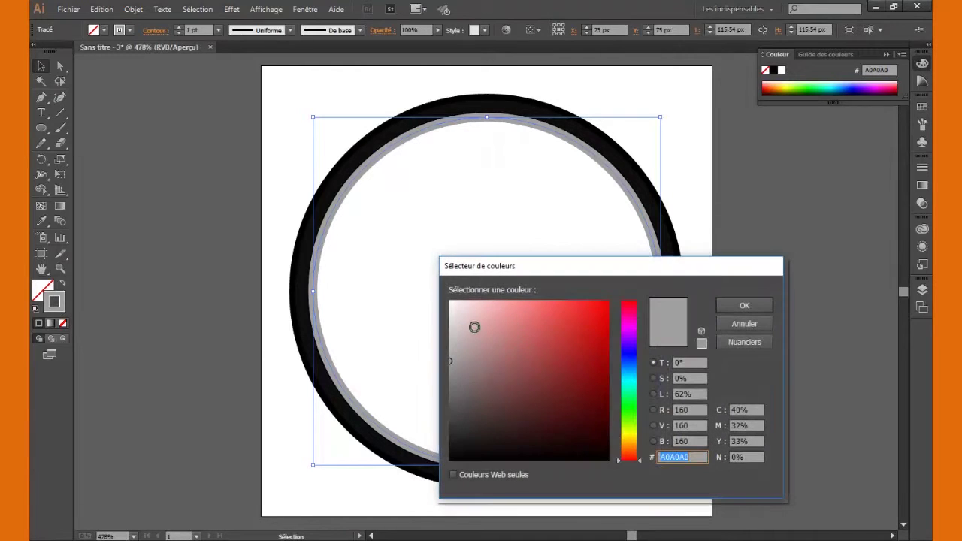
left_click(441, 316)
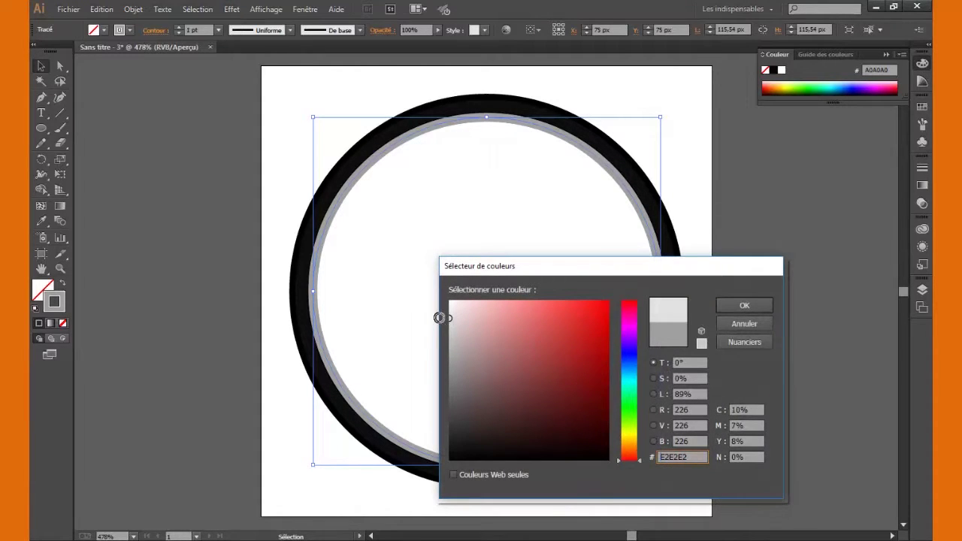
left_click(744, 305)
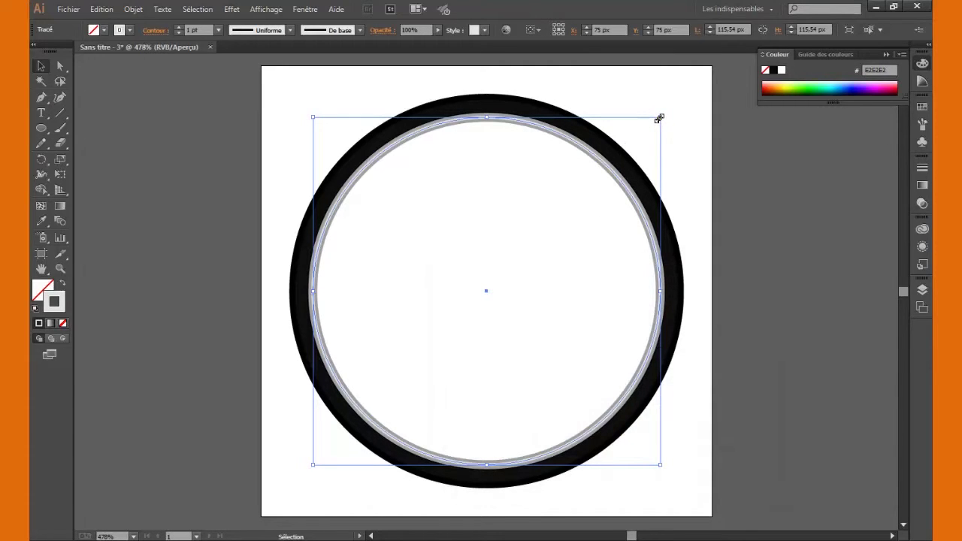
left_click_drag(659, 118, 656, 120)
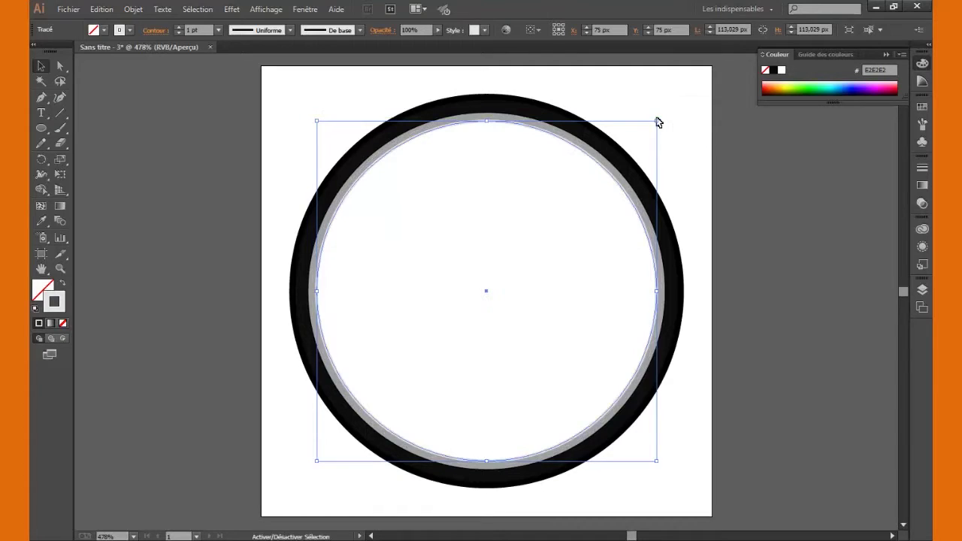
left_click(687, 214)
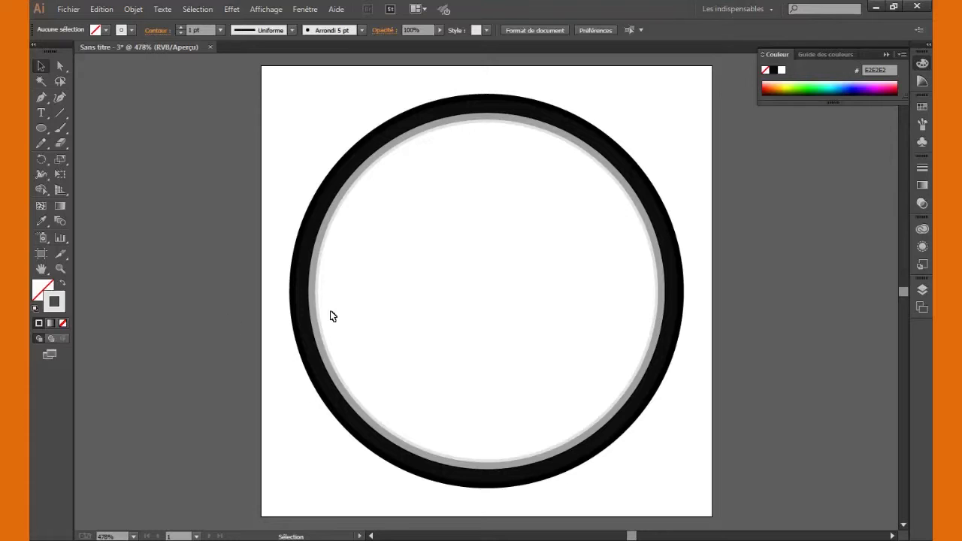
Scale the inner circle down to a 15 px centre hub filled solid black 000000.
left_click(323, 332)
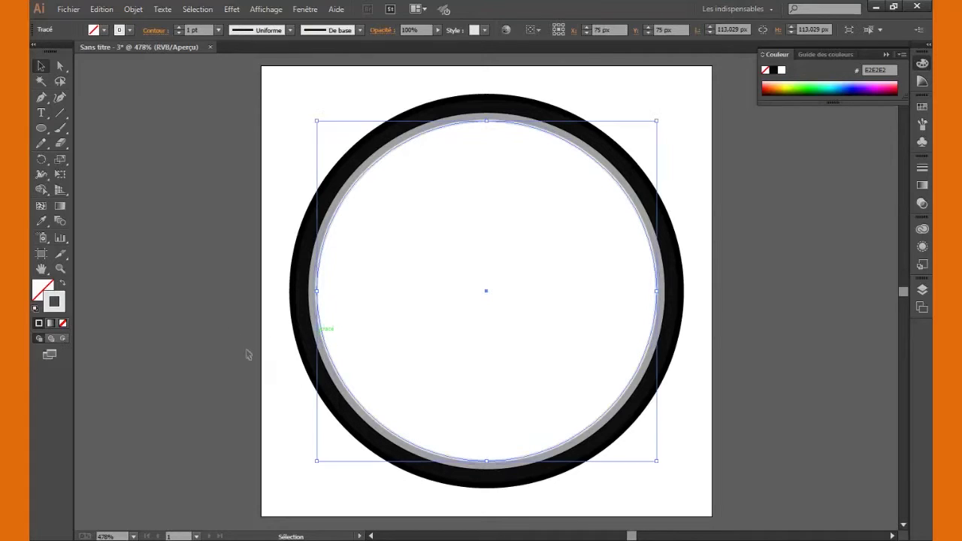
key("v")
left_click_drag(658, 120, 511, 267)
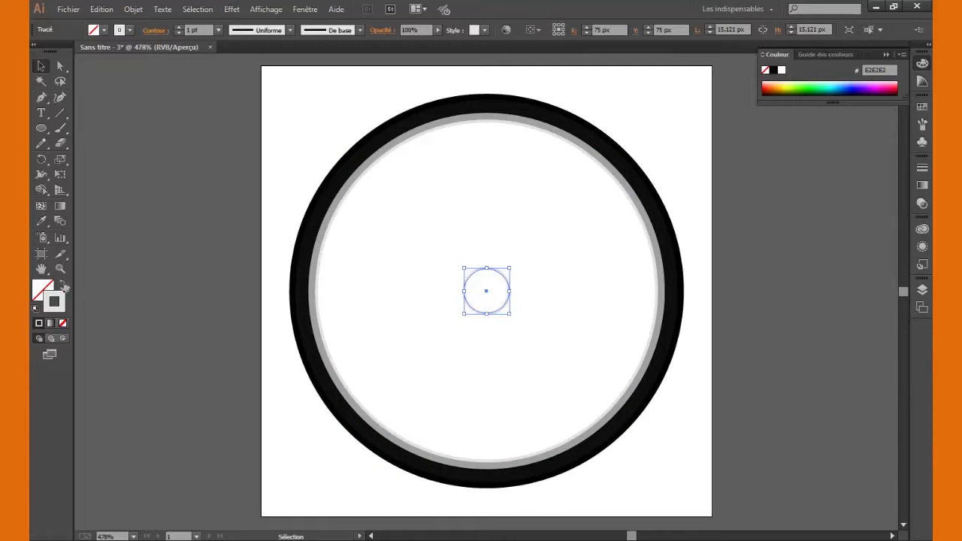
left_click(65, 287)
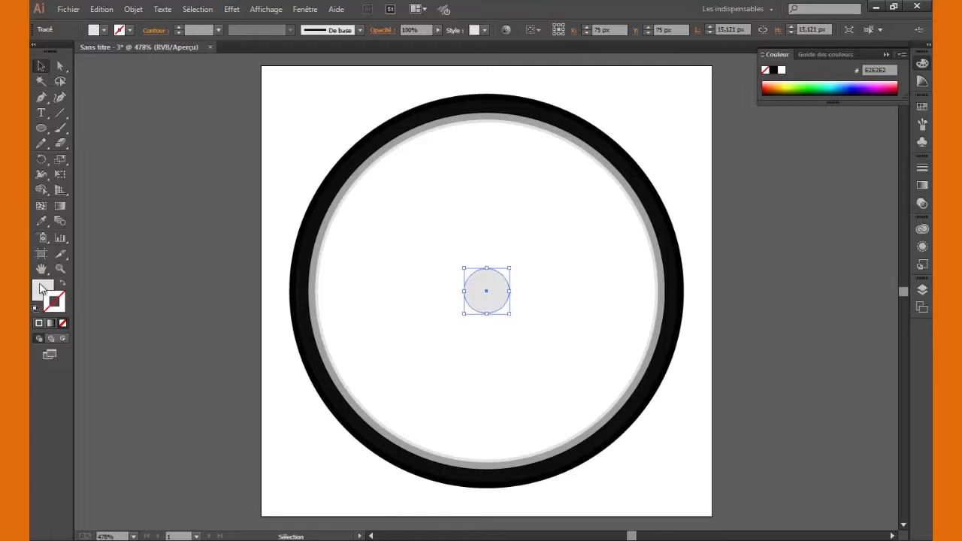
double_click(42, 289)
mouse_move(531, 377)
left_mouse_down()
mouse_move(451, 446)
mouse_move(437, 476)
left_mouse_up()
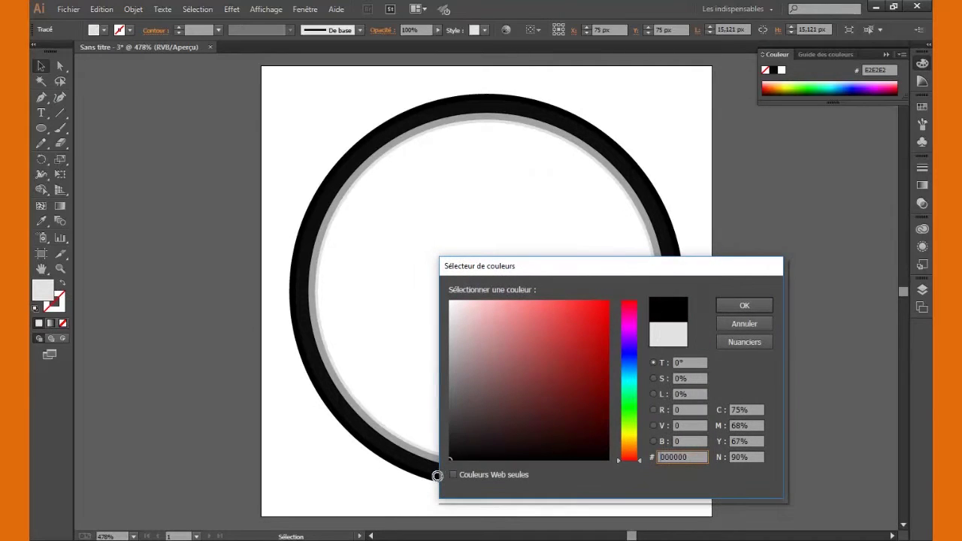
left_click(753, 305)
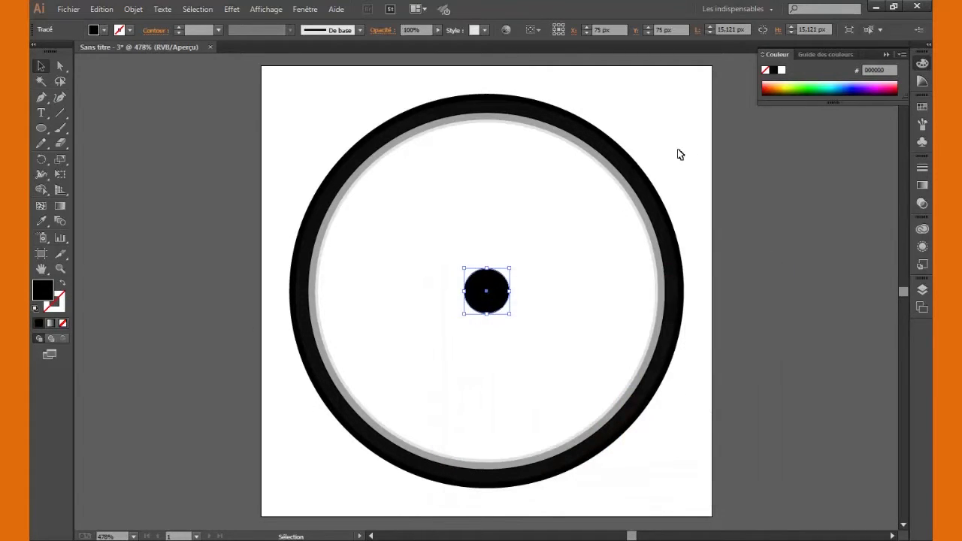
left_click(679, 154)
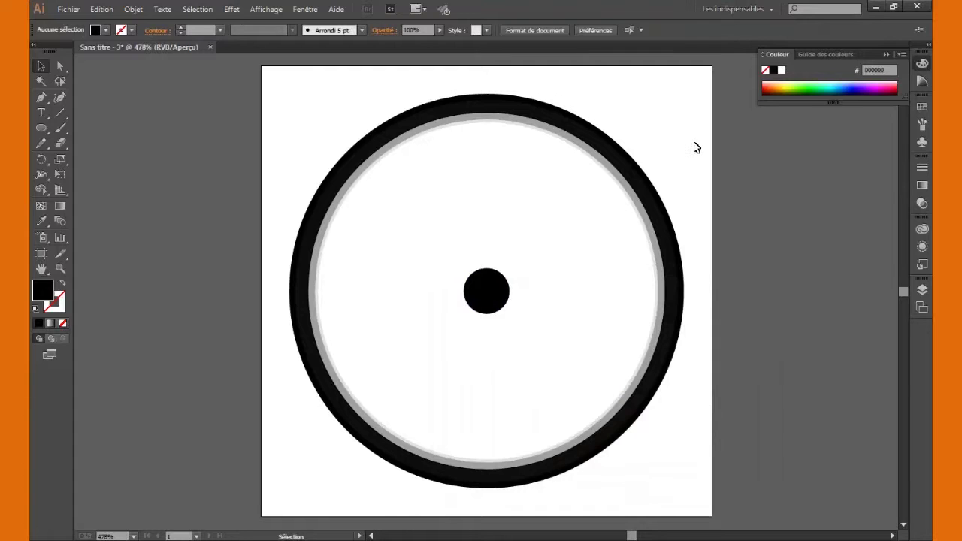
Draw a vertical line from the hub centre up to the inner ring edge.
left_click(60, 114)
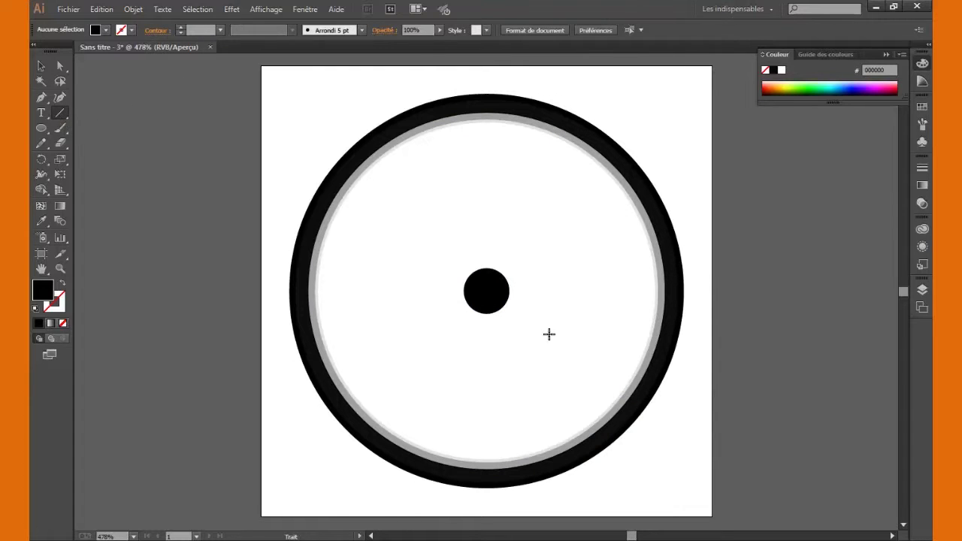
left_click(519, 241)
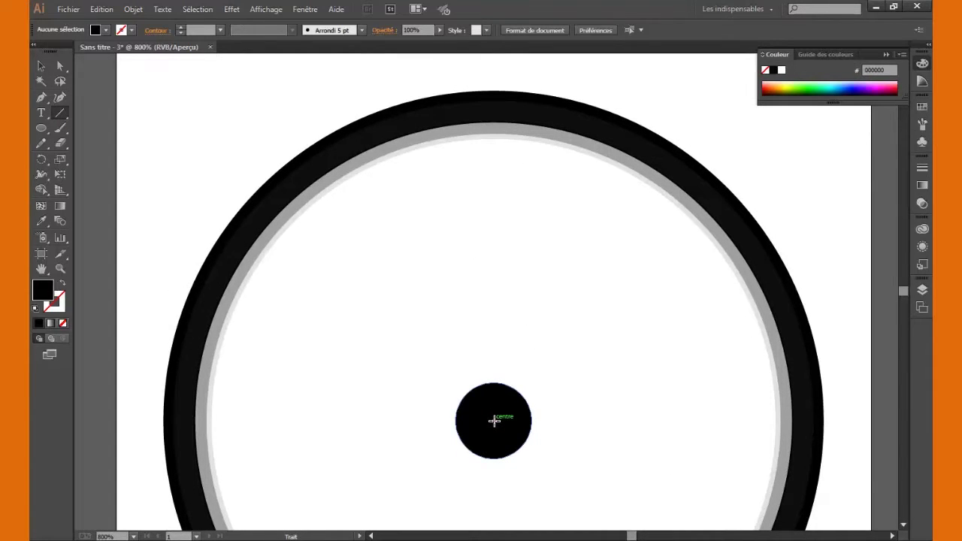
left_click_drag(493, 420, 492, 150)
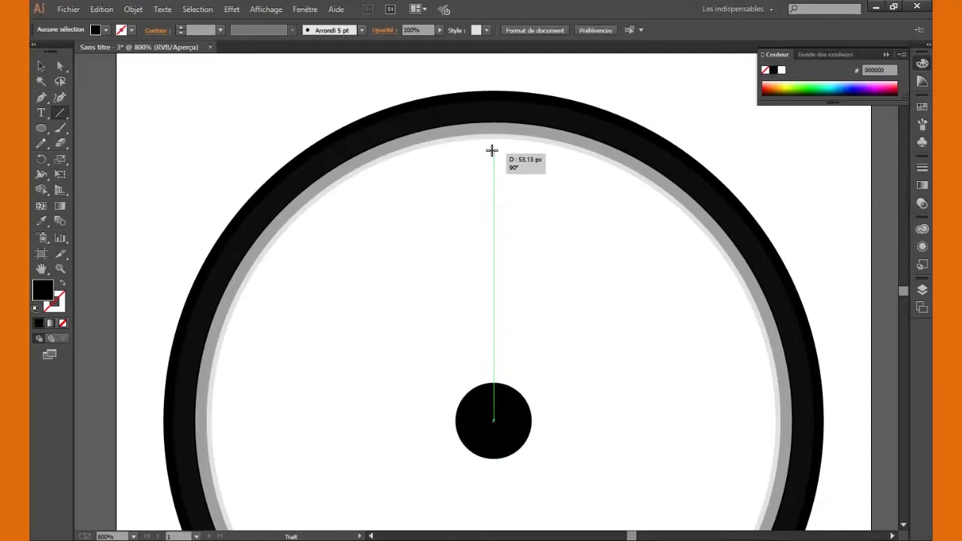
left_click_drag(492, 150, 493, 137)
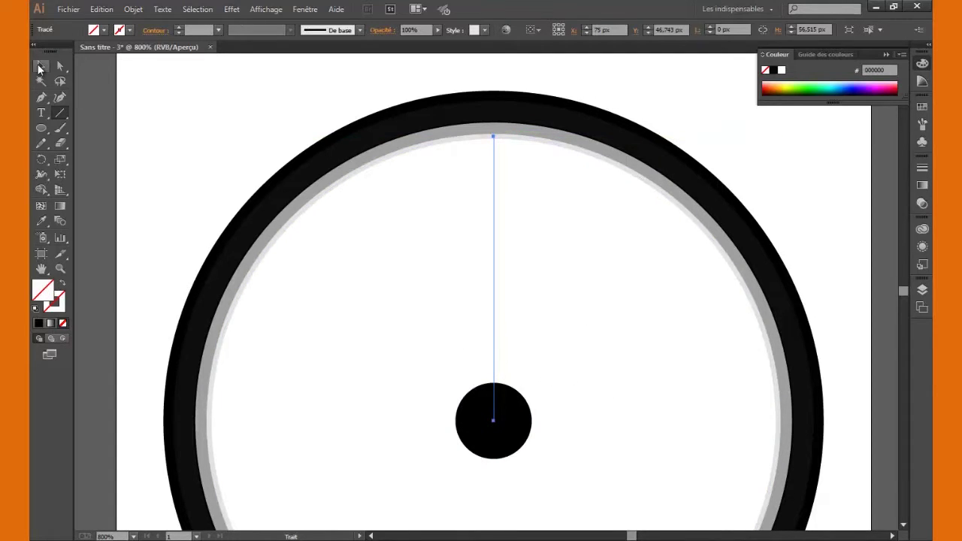
Eyedrop the ring's light grey onto the line, set 0.5 pt, and trim it to the hub's top.
left_click(40, 67)
double_click(57, 304)
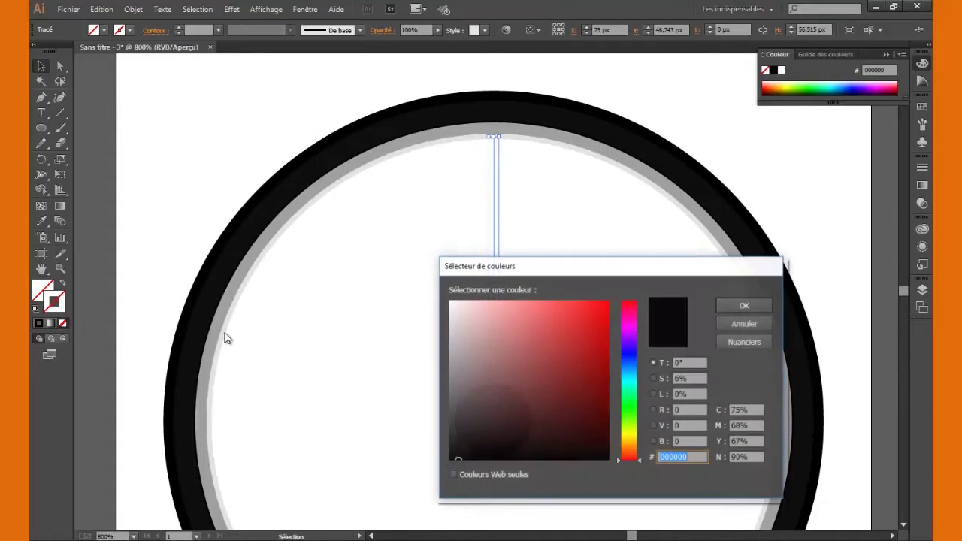
left_click(725, 323)
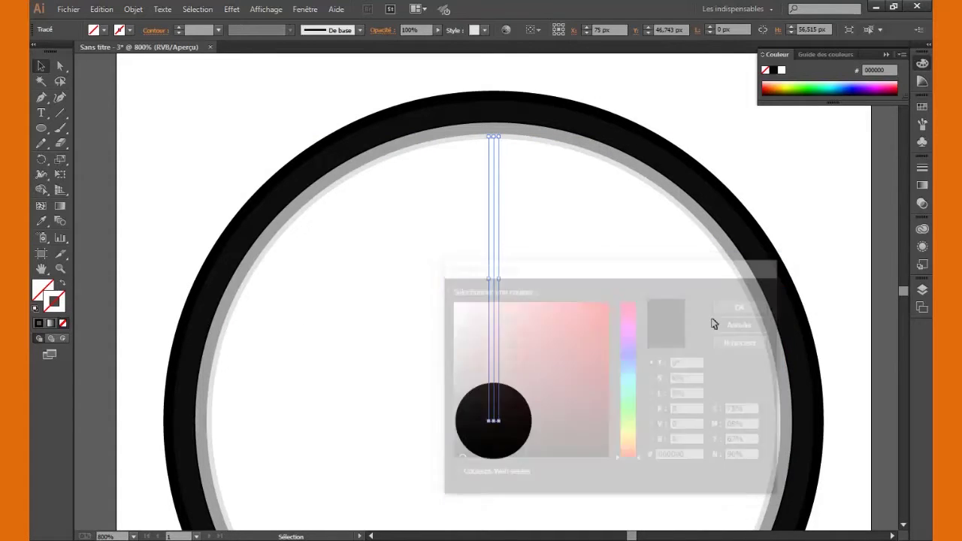
left_click(41, 220)
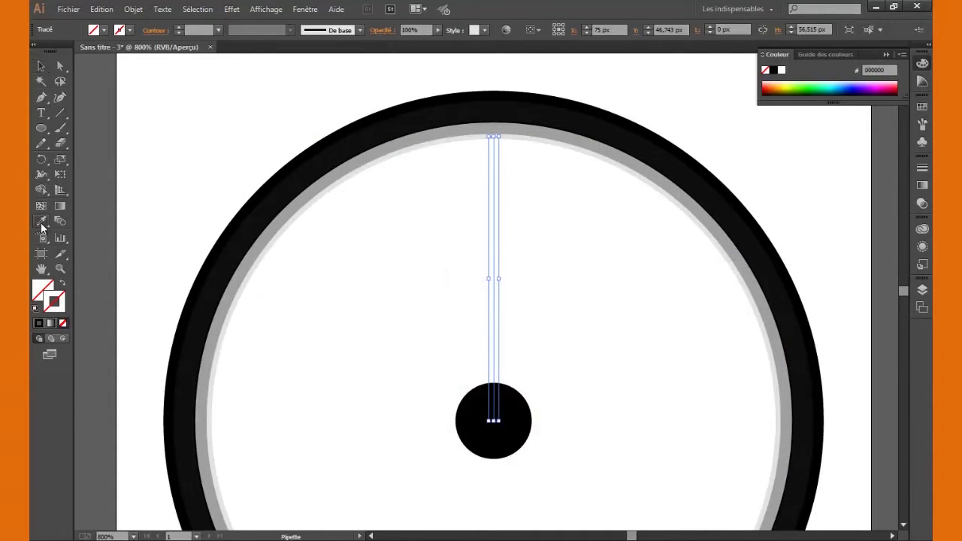
left_click(444, 138)
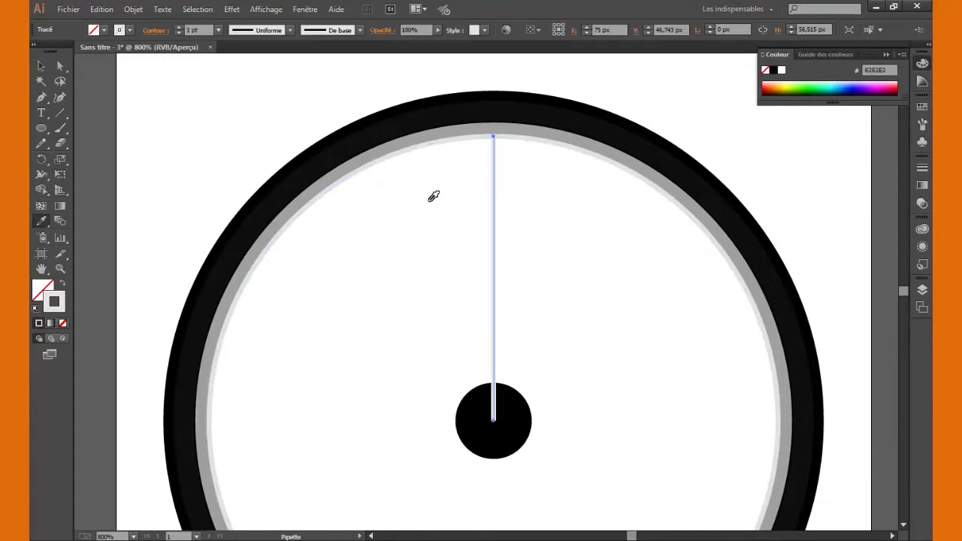
left_click(40, 66)
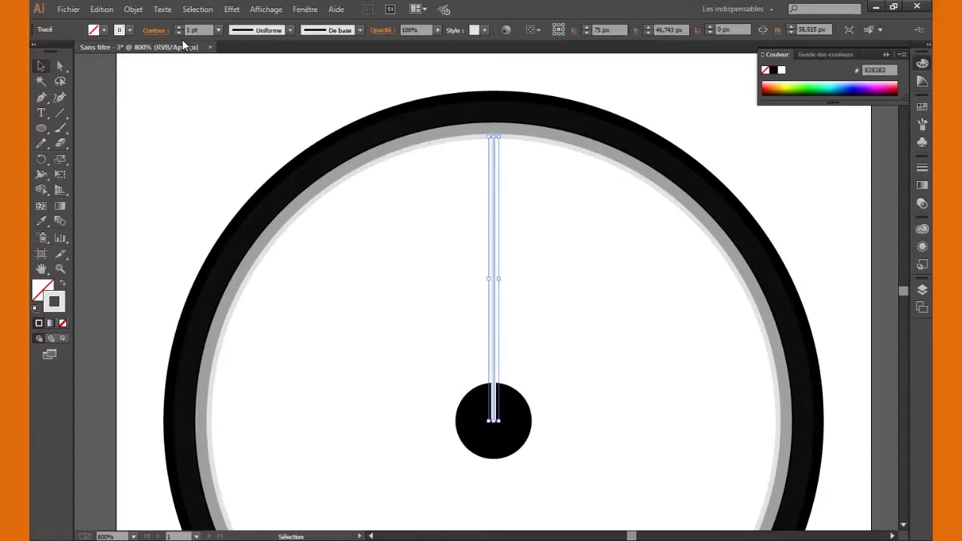
left_click(218, 30)
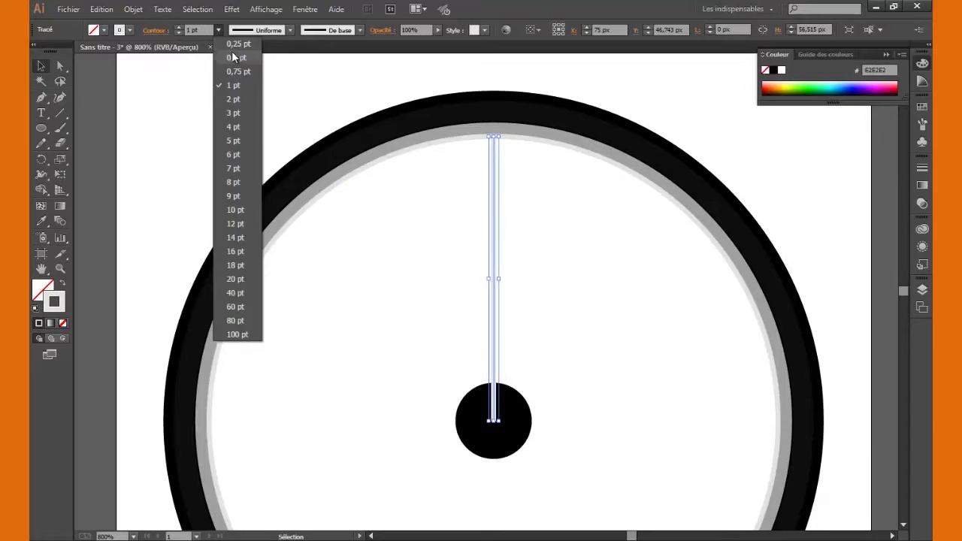
left_click(228, 57)
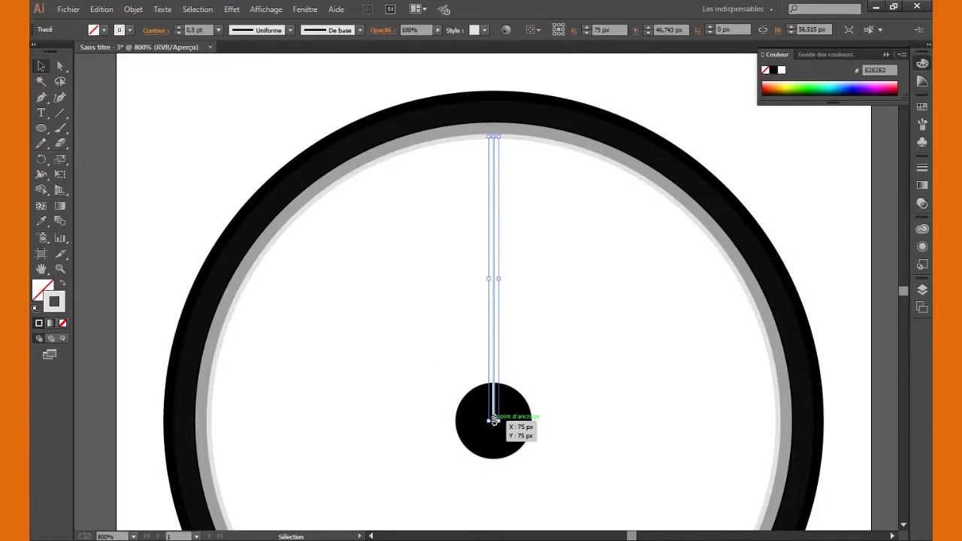
left_click_drag(493, 421, 494, 385)
left_click(585, 303)
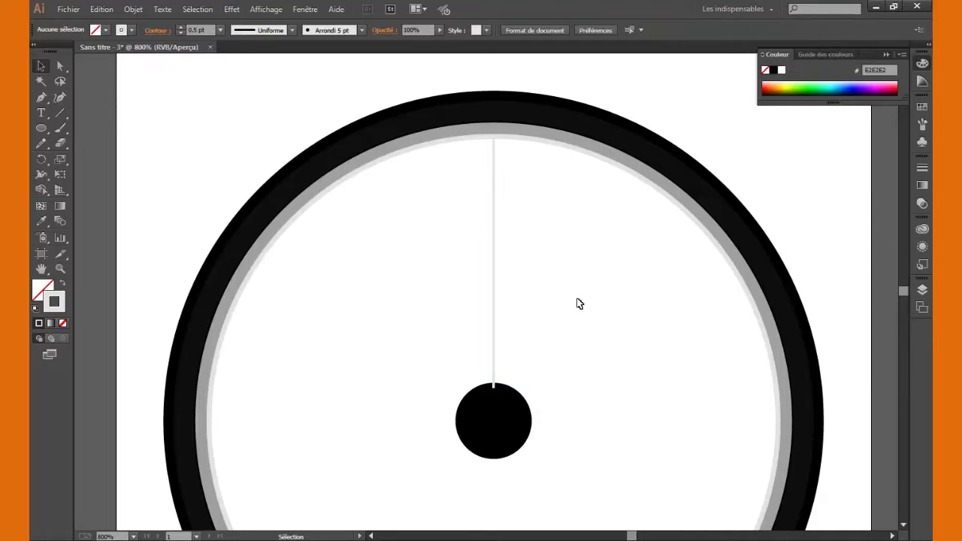
Zoom in and draw a small rounded rectangle at the top of the spoke.
mouse_move(46, 126)
left_mouse_down()
mouse_move(88, 157)
mouse_move(105, 143)
left_mouse_up()
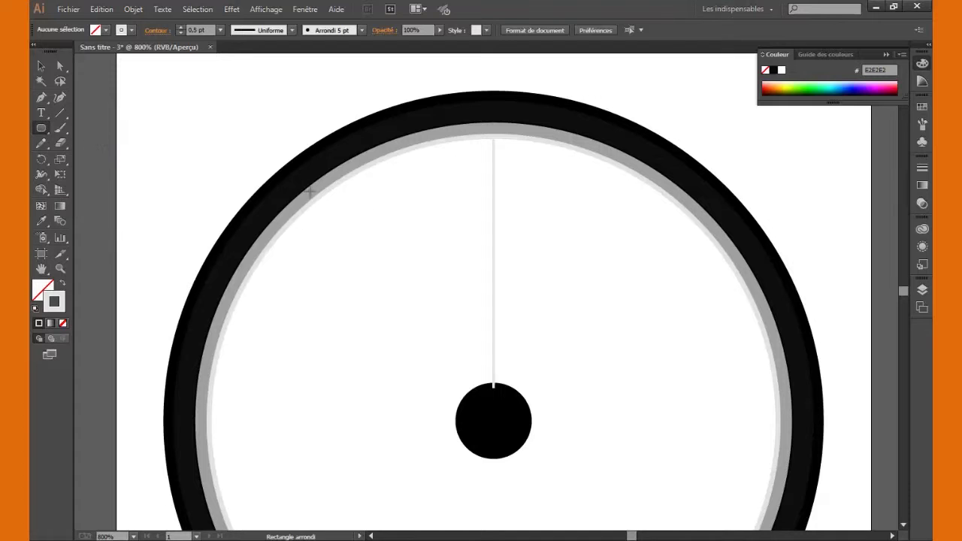
left_click(497, 182, "ctrl")
left_click(496, 182, "ctrl")
mouse_move(501, 351)
left_mouse_down()
mouse_move(468, 485)
mouse_move(468, 158)
left_mouse_up()
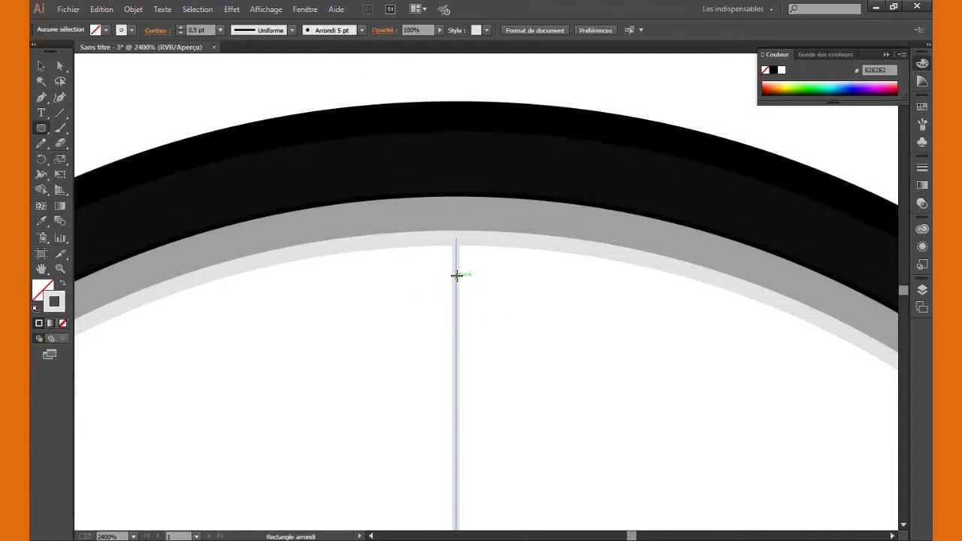
left_click_drag(456, 275, 471, 233)
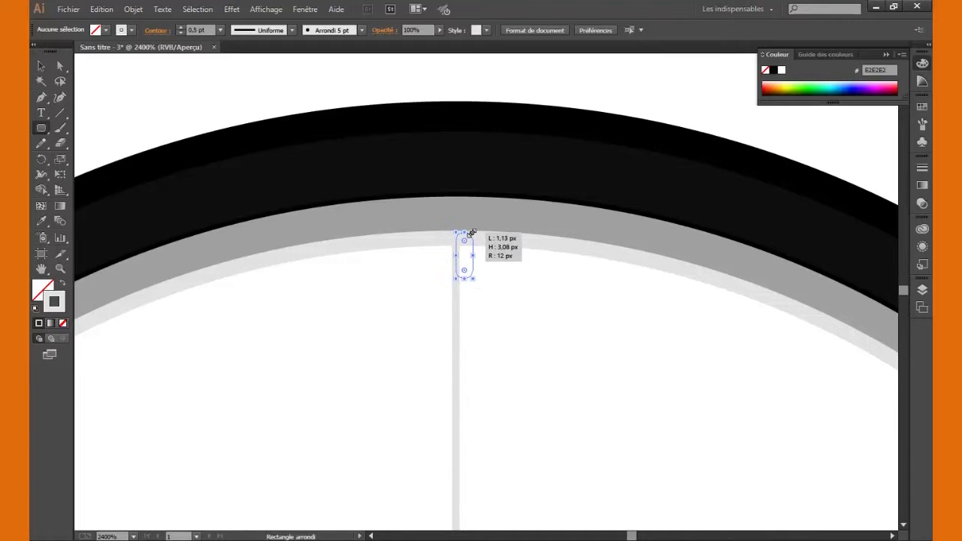
left_click_drag(471, 233, 473, 230)
Make the rounded cap light grey with no outline and move it onto the spoke's top end.
left_click(41, 68)
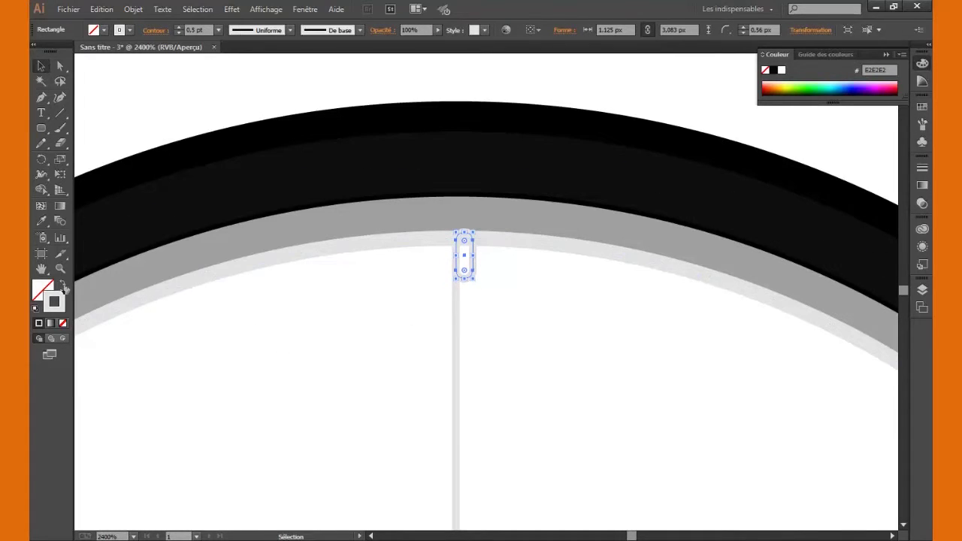
left_click(62, 285)
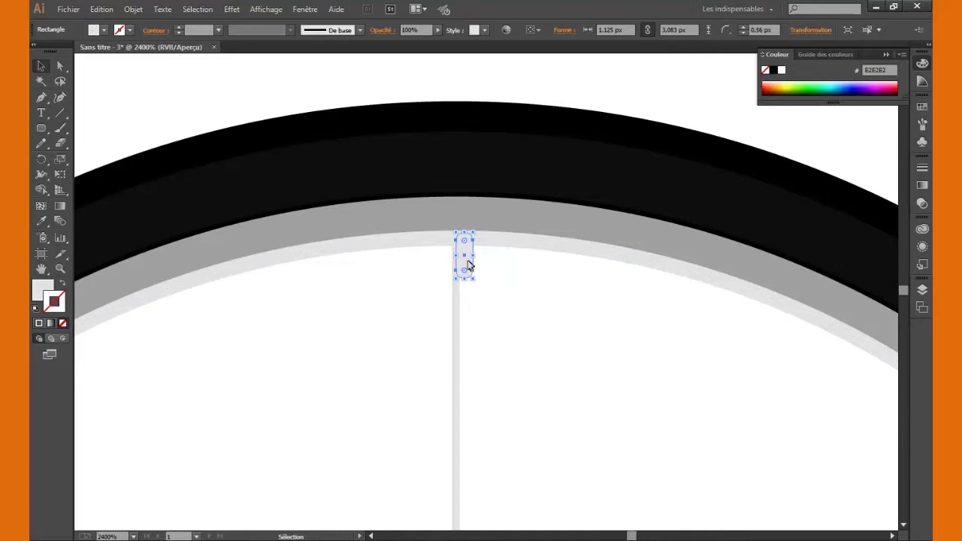
left_click_drag(467, 265, 461, 268)
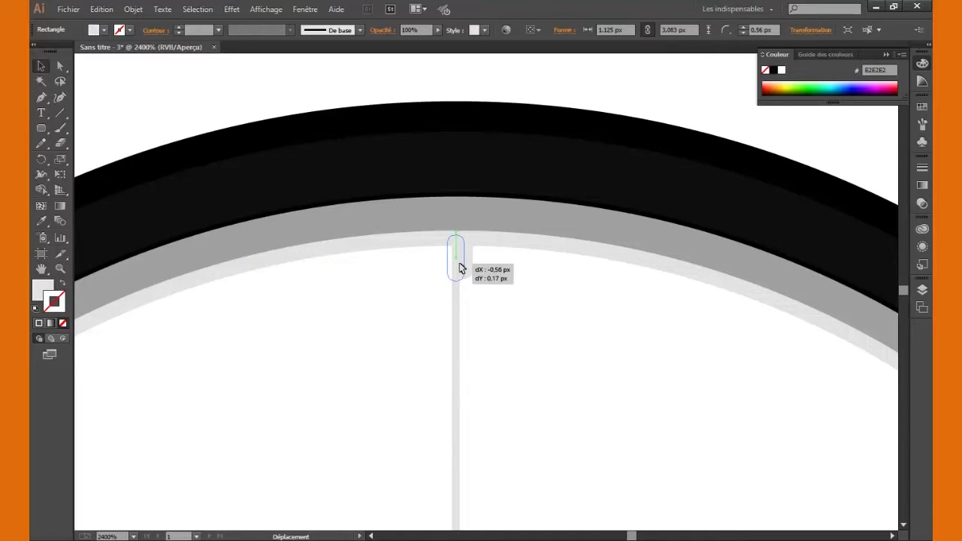
left_click(547, 340)
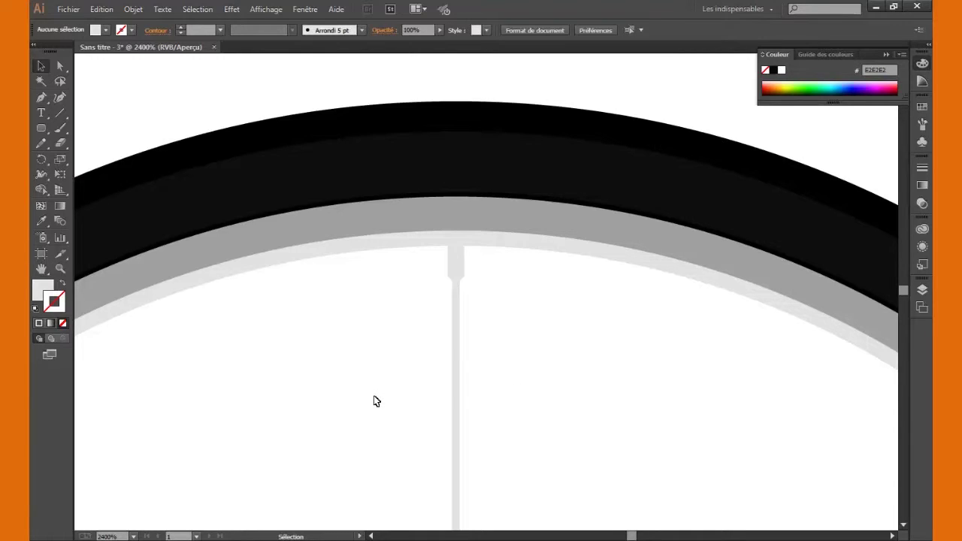
Group the spoke with its cap via Associer, send it to Arrière-plan, and zoom out.
left_click_drag(375, 391, 522, 272)
right_click(456, 343)
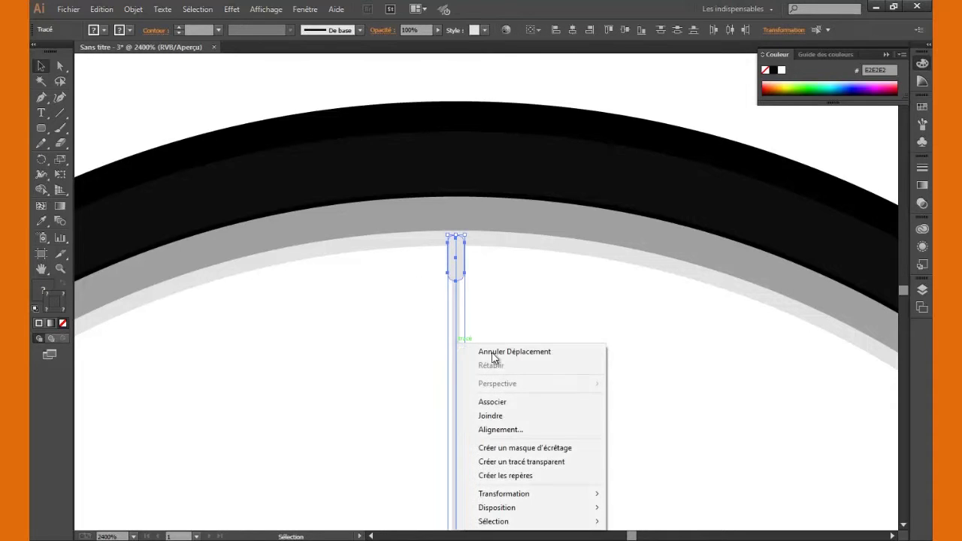
left_click(526, 403)
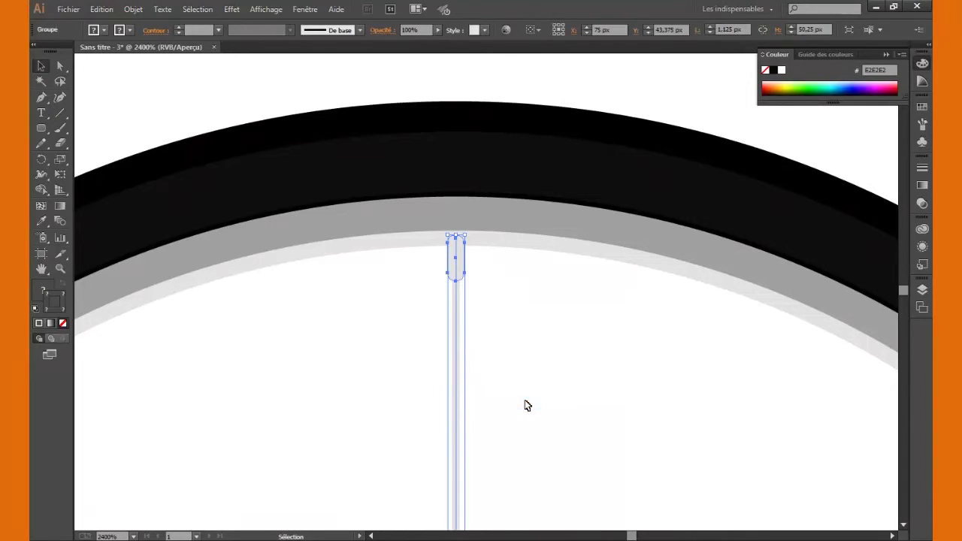
right_click(458, 317)
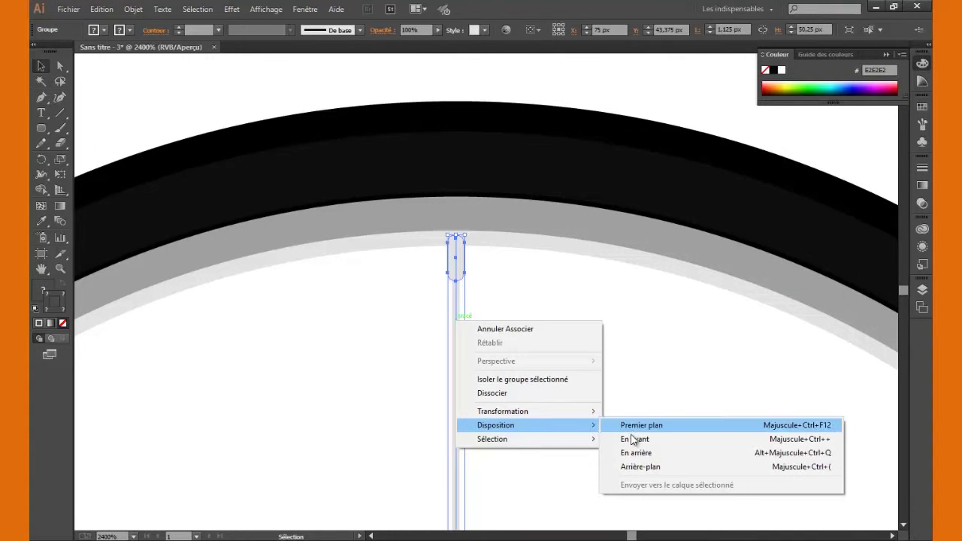
left_click(637, 468)
left_click(551, 407)
key("z")
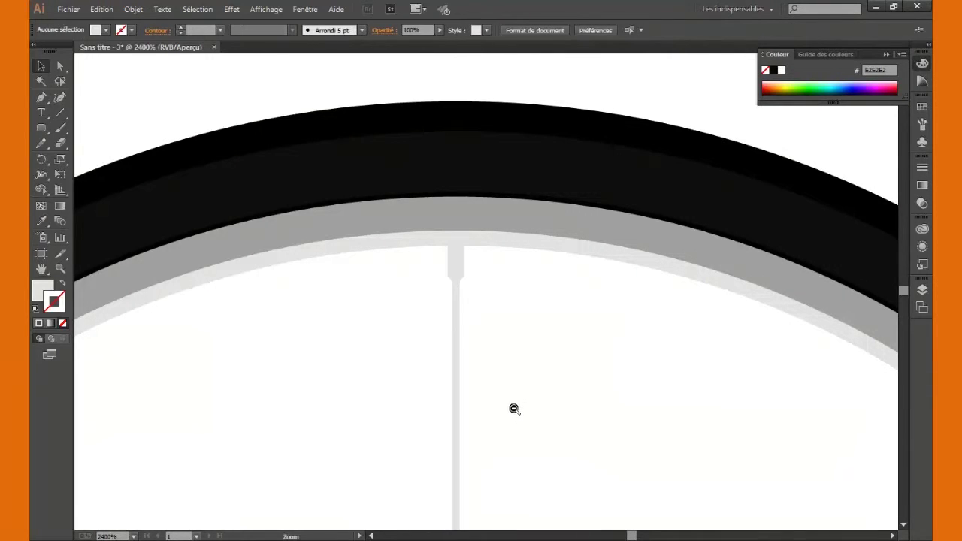
left_click(513, 408, "alt")
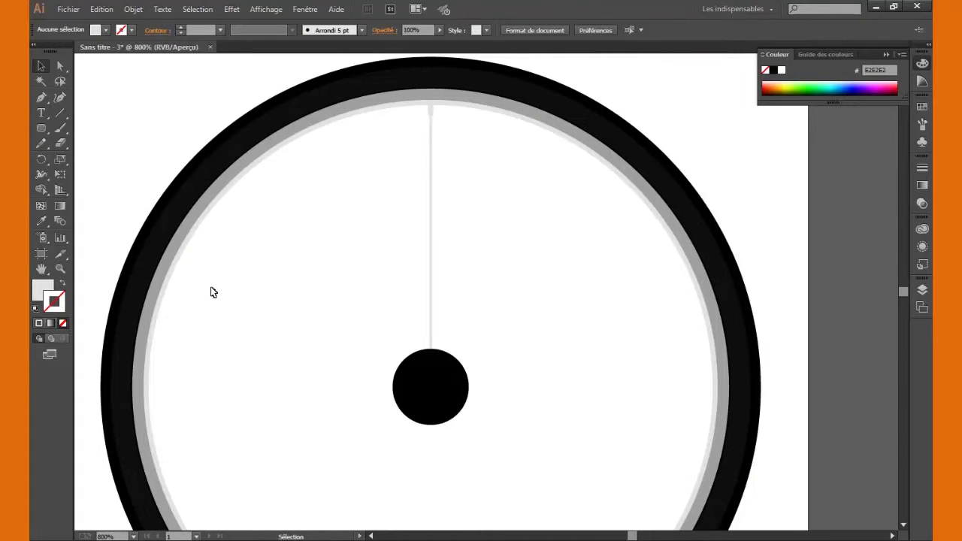
Draw a tiny 0.969 px circle and place it on the black hub's top edge at X 75 px.
mouse_move(41, 129)
left_mouse_down()
mouse_move(95, 143)
mouse_move(92, 156)
left_mouse_up()
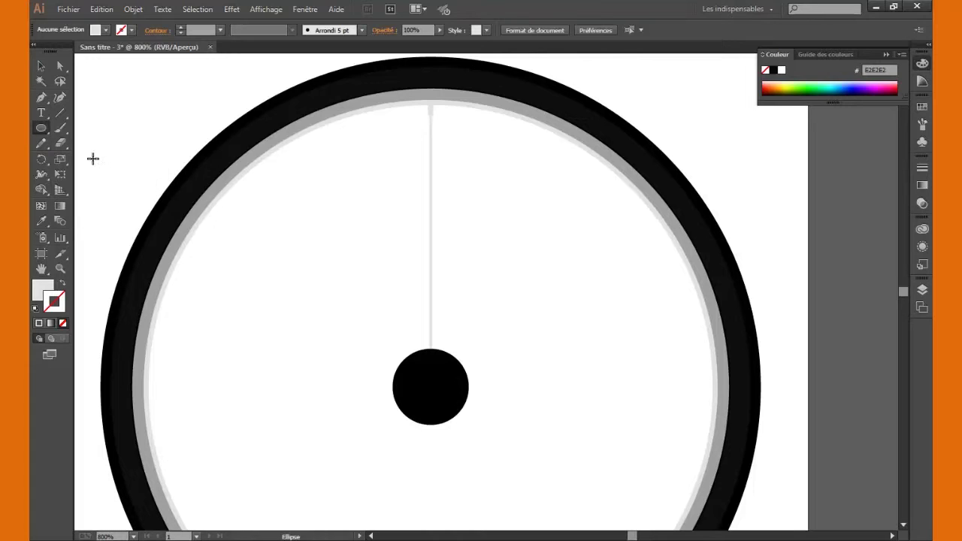
left_click(437, 370, "ctrl")
left_click(437, 371, "ctrl")
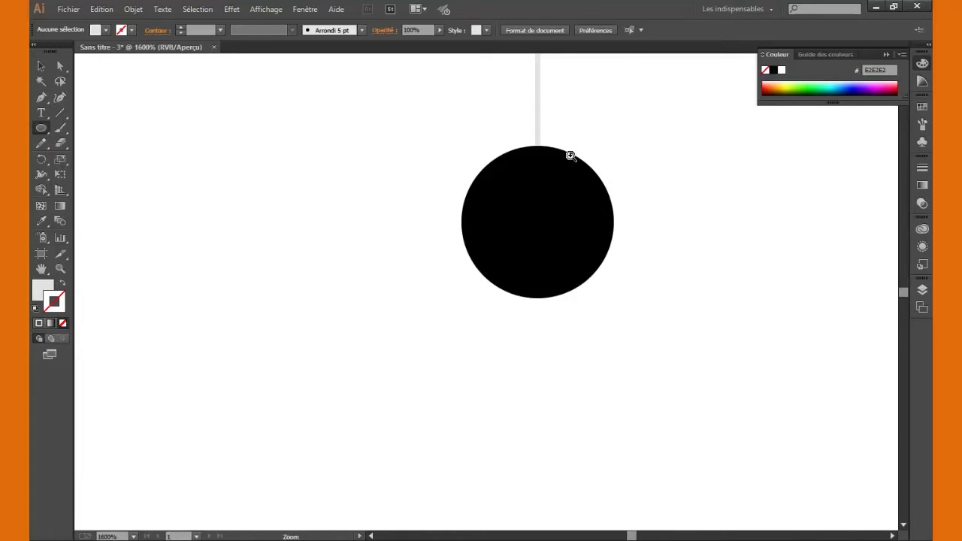
left_click(556, 189, "ctrl")
left_click(412, 300, "ctrl")
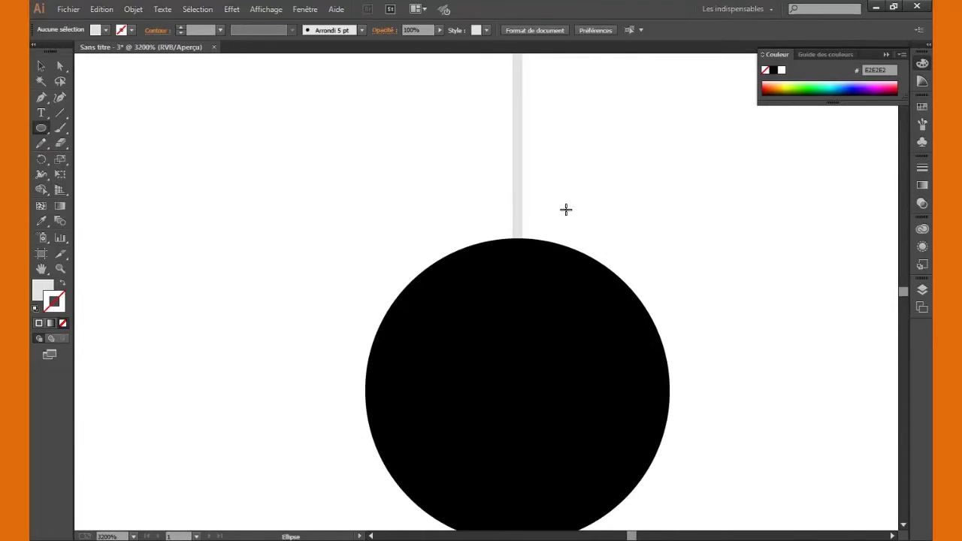
left_click_drag(569, 205, 584, 223)
left_click(37, 67)
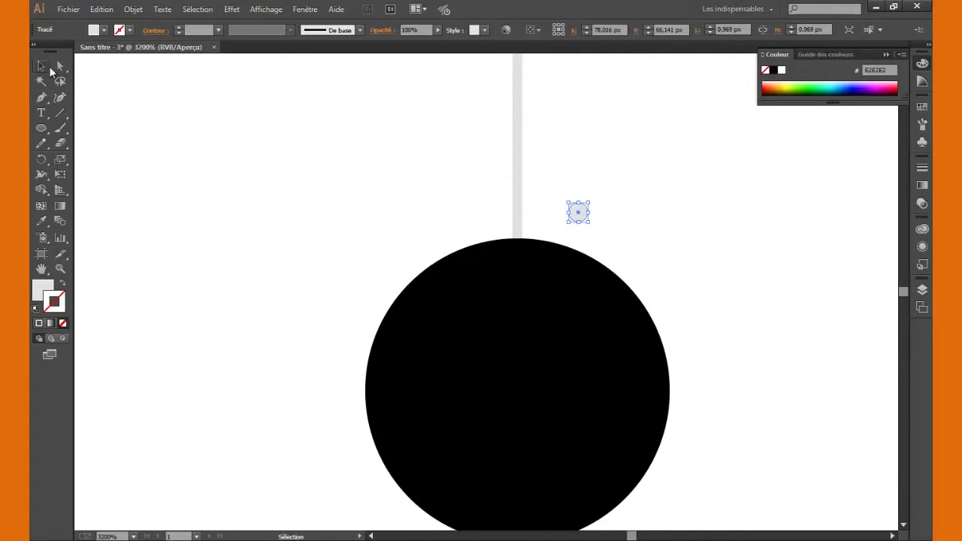
left_click_drag(583, 219, 523, 271)
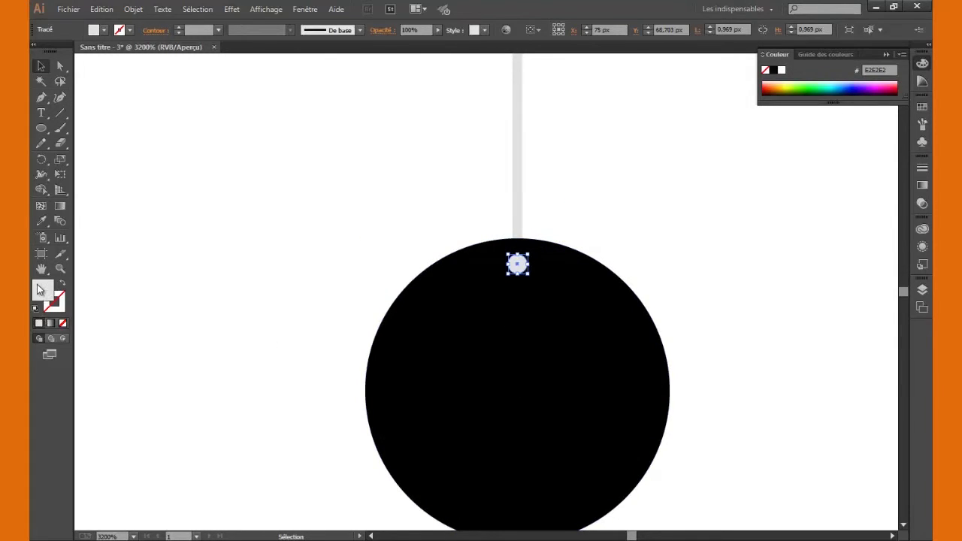
Fill the hub circle with a radial white-to-77%-grey gradient, then deselect and view the whole wheel.
left_click(50, 323)
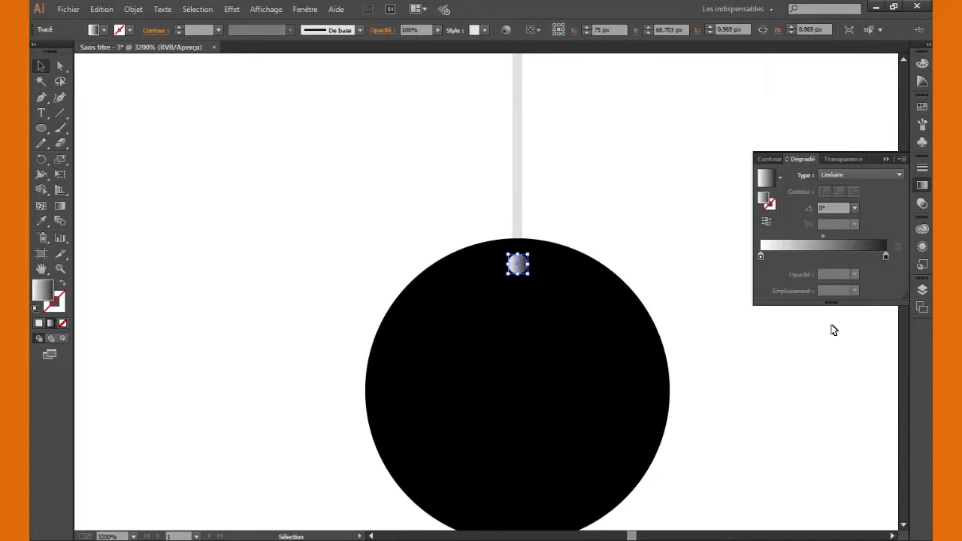
left_click(857, 173)
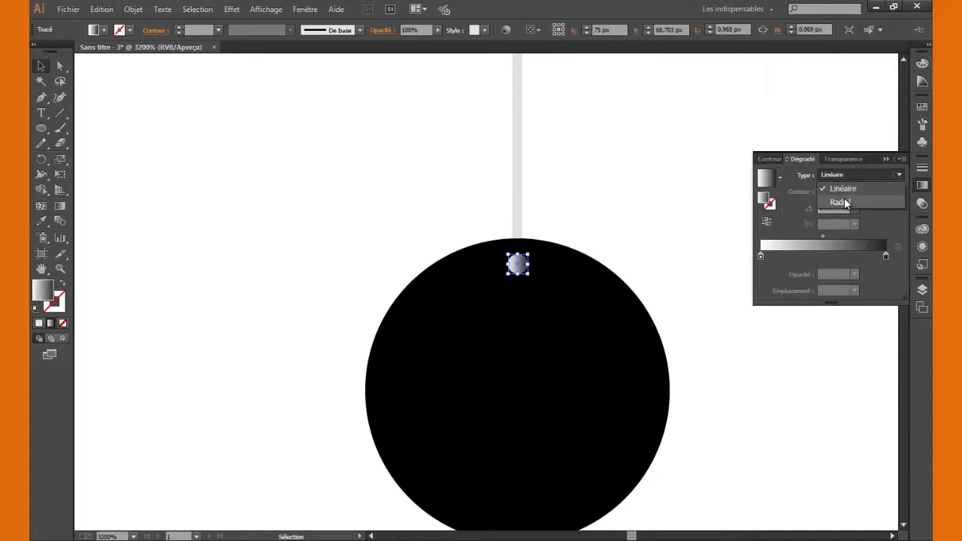
left_click(857, 197)
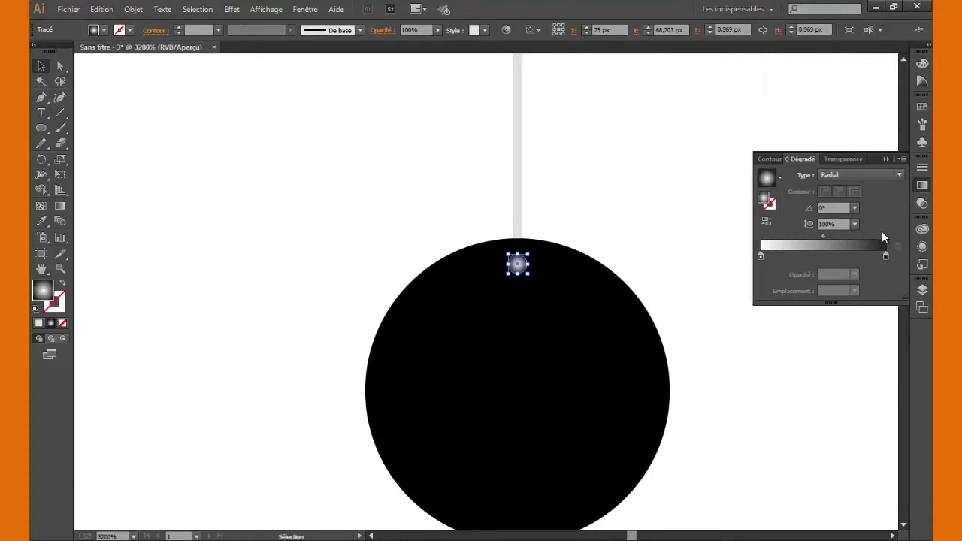
double_click(885, 257)
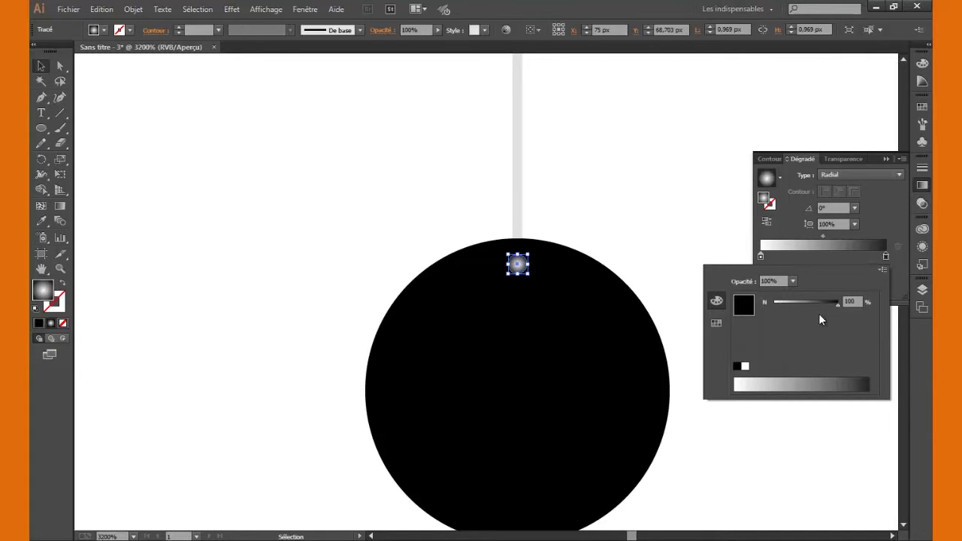
left_click(824, 305)
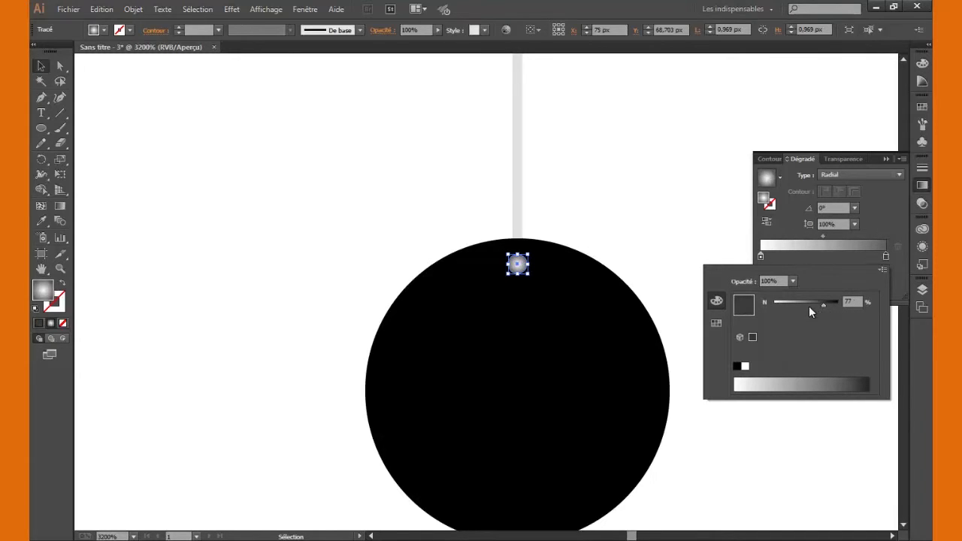
left_click(671, 242)
left_click(691, 282)
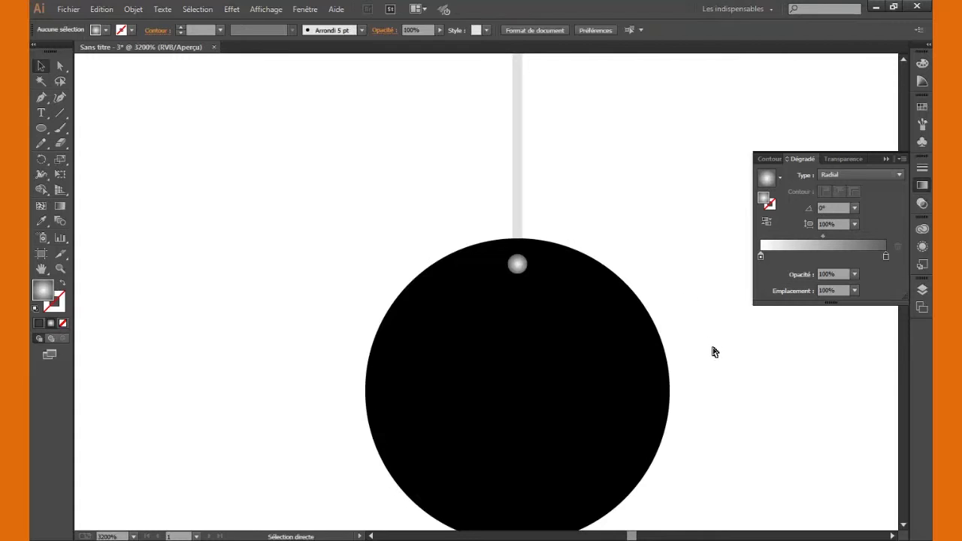
left_click(664, 272, "alt")
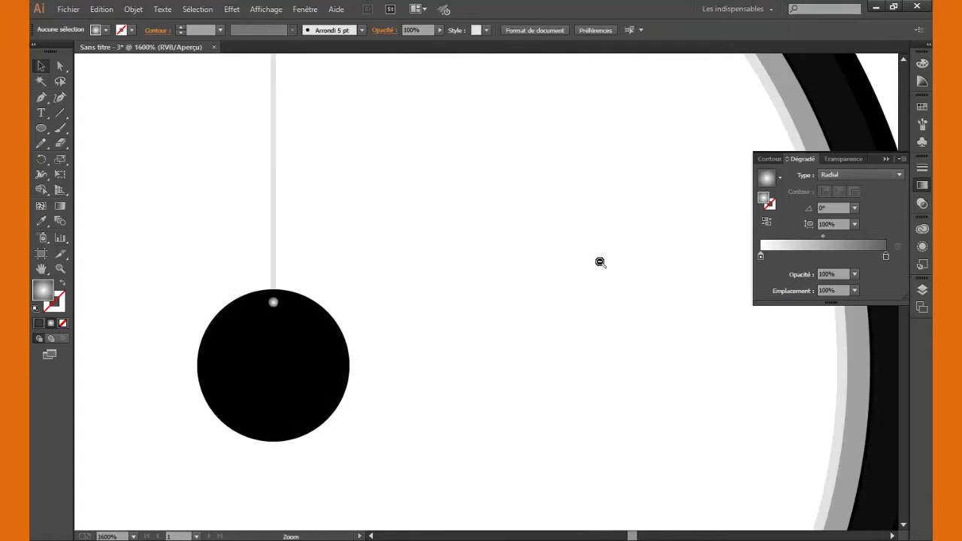
left_click(336, 257, "alt")
left_click(456, 280, "alt")
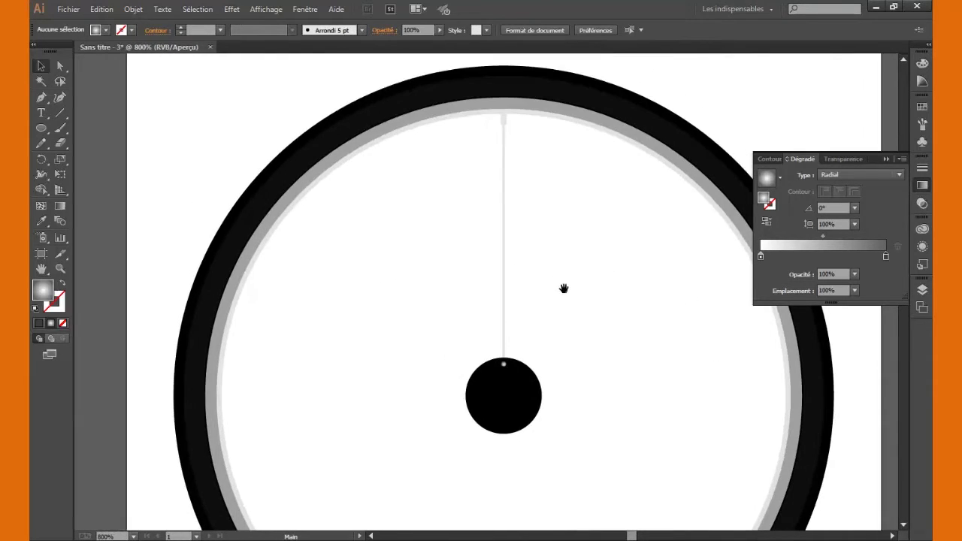
Make a copy of the spoke rotated 30° around the hub's centre.
left_click_drag(564, 289, 453, 125)
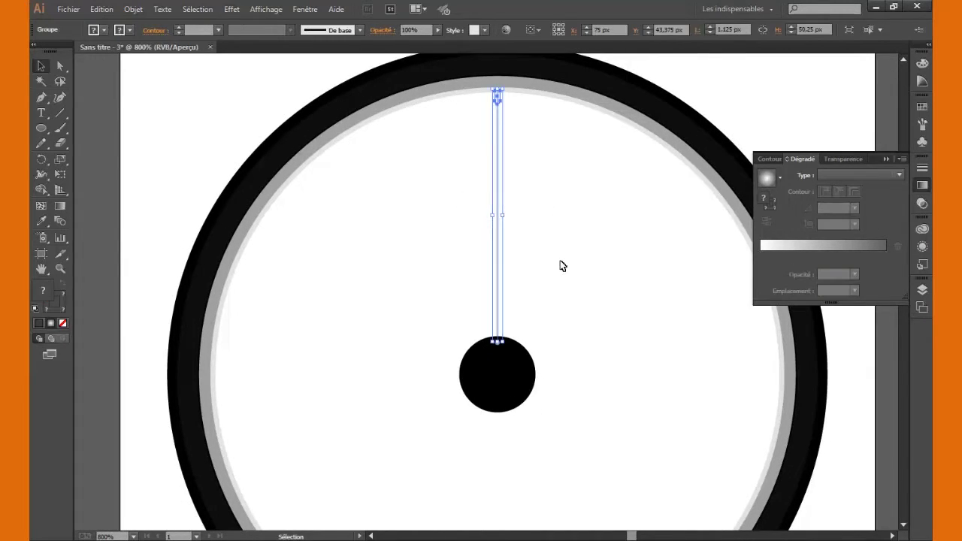
left_click(42, 159)
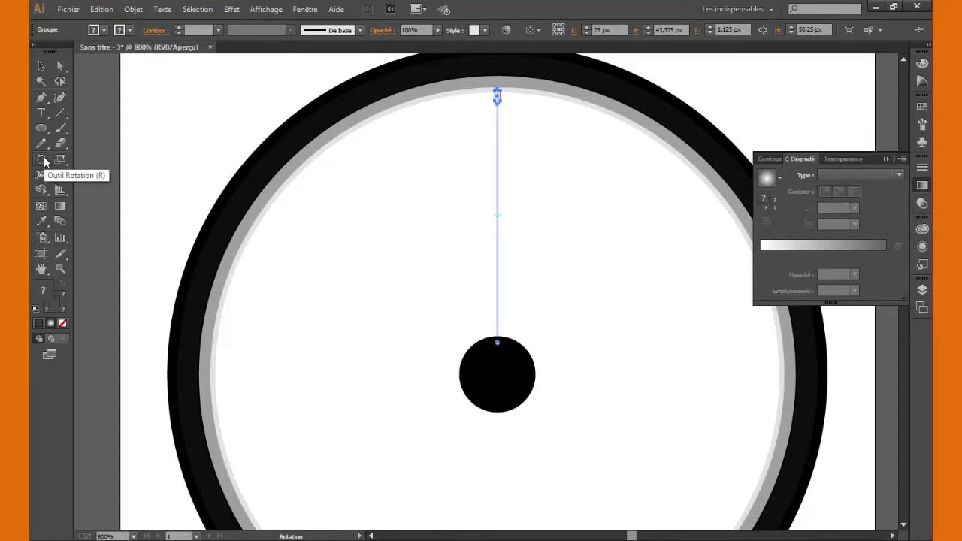
left_click(498, 374, "alt")
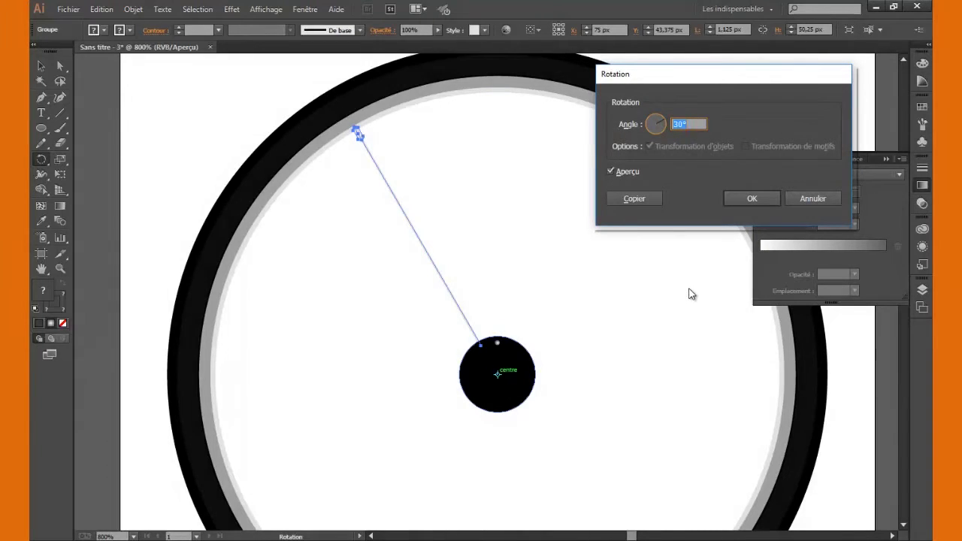
left_click(611, 171)
left_click(609, 170)
left_click(609, 170)
left_click(609, 171)
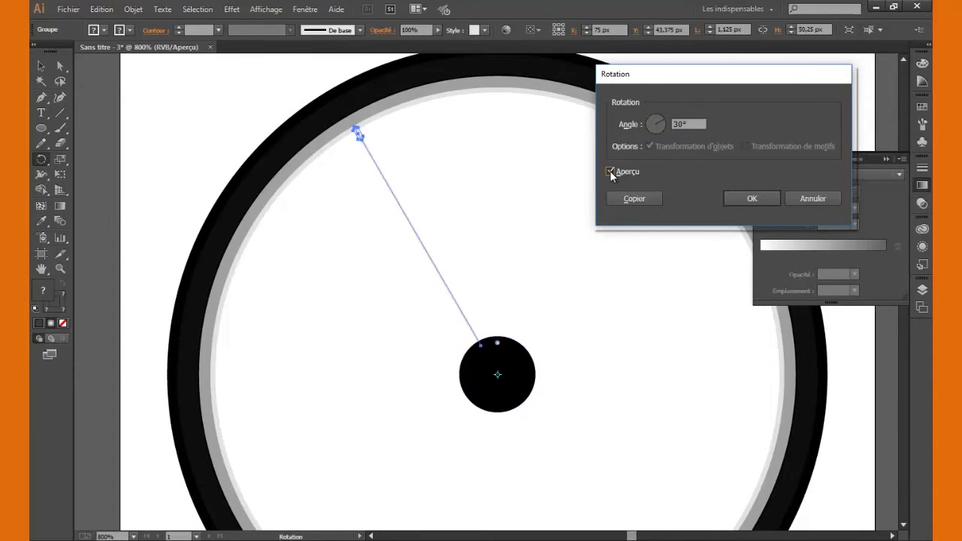
left_click(610, 170)
left_click(609, 171)
left_click(633, 198)
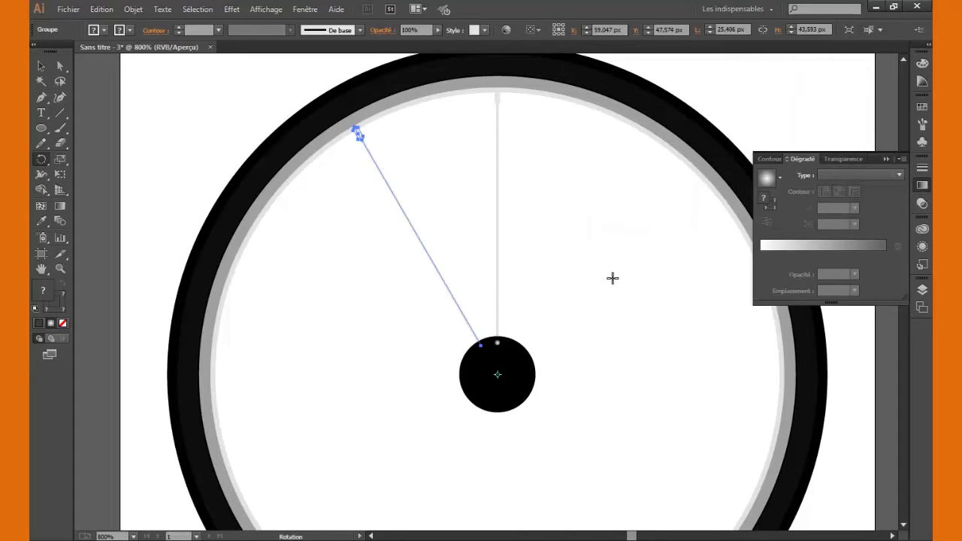
Repeat the 30° rotated spoke copy twice more with Ctrl+D.
key("v")
key("ctrl+d")
key("ctrl+d")
key("ctrl+d")
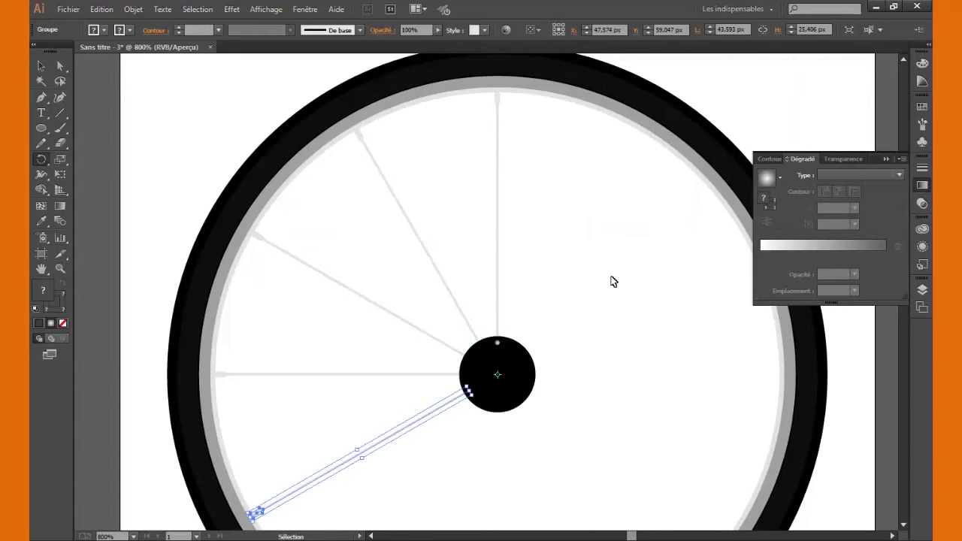
key("ctrl+d")
key("ctrl+d")
key("ctrl+d")
key("ctrl+d")
key("ctrl+d")
key("ctrl+d")
Finish the last spoke copy and deselect the completed ring of spokes.
key("r")
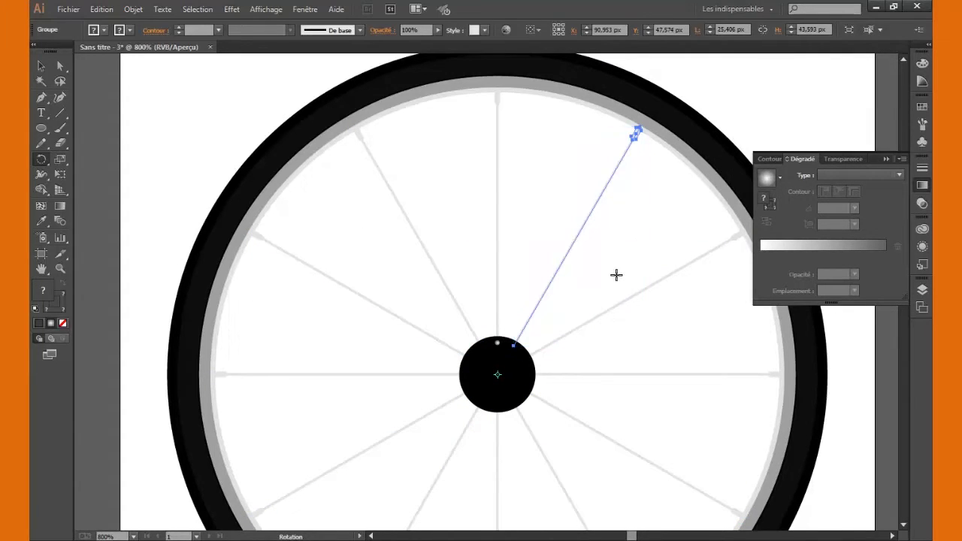
left_click(41, 65)
left_click(299, 242)
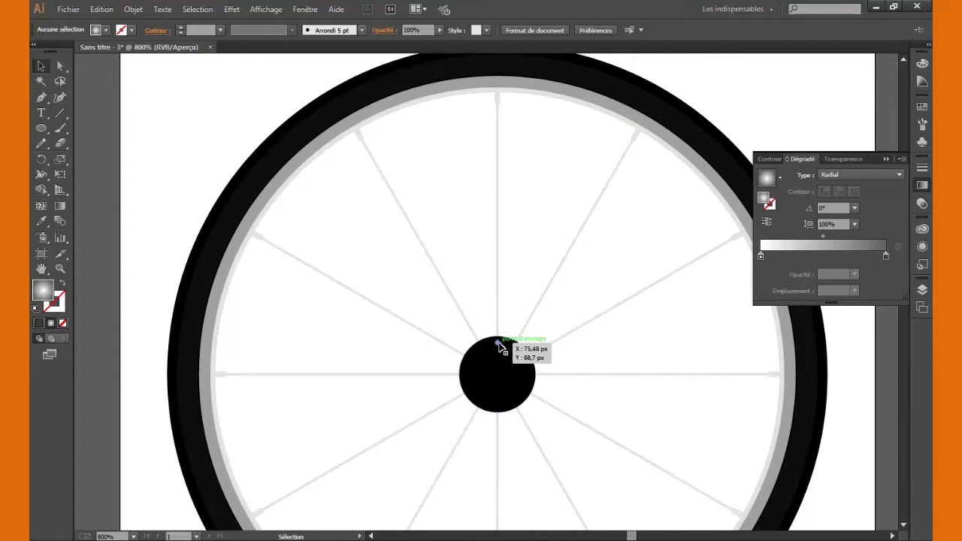
Copy the top hub dot around the hub centre at 30° steps to form a ring of twelve.
left_click(496, 343)
left_click(41, 159)
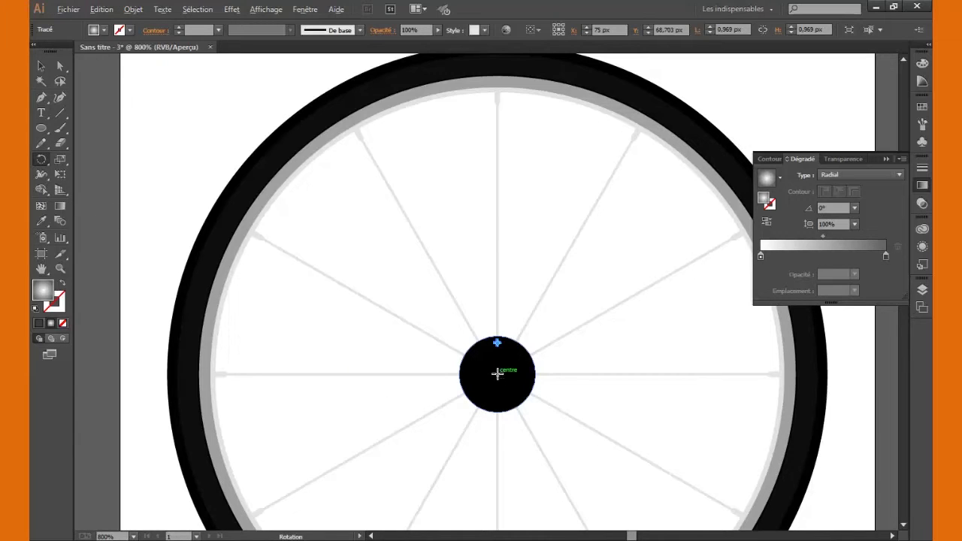
left_click(496, 373, "alt")
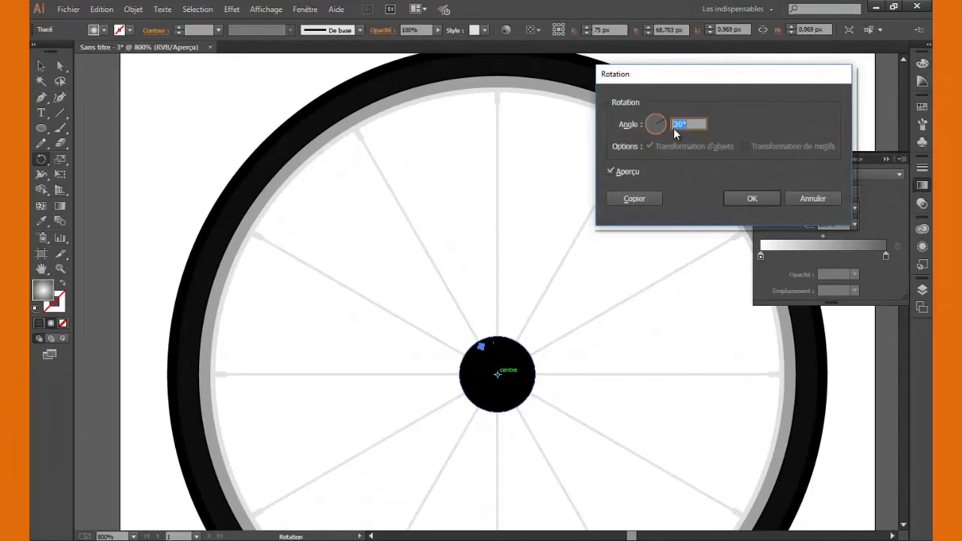
left_click(637, 200)
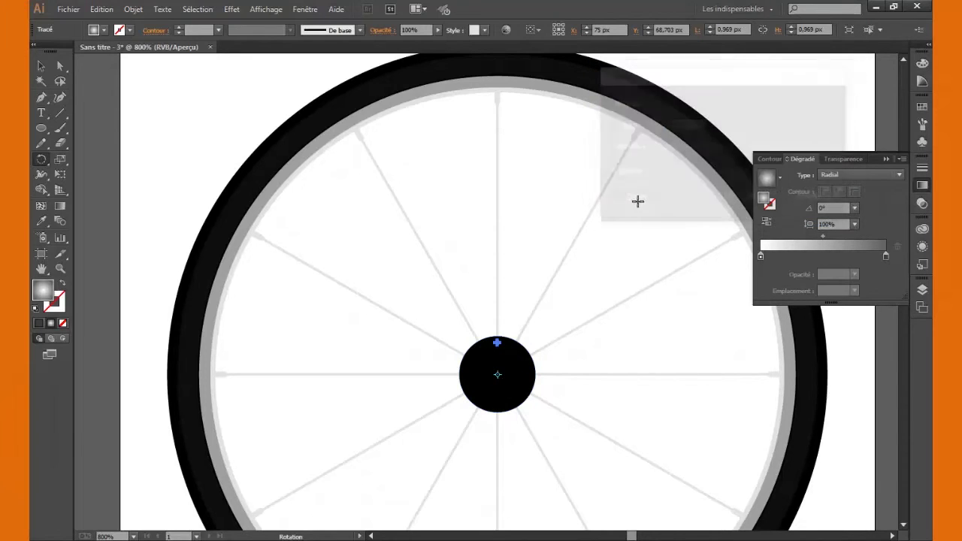
key("ctrl+d")
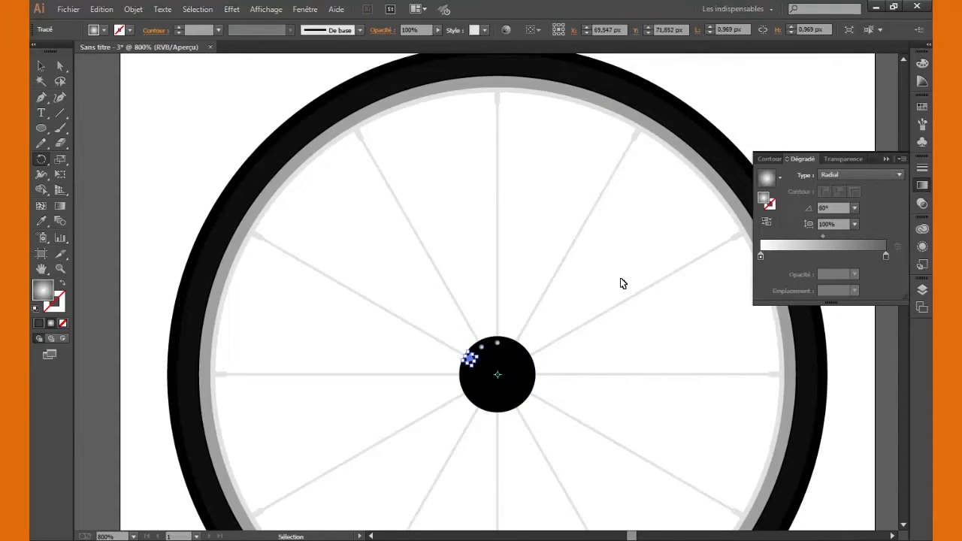
key("ctrl+d")
key("ctrl+d")
key("ctrl+d")
key("ctrl+d")
key("ctrl+d")
key("ctrl+d")
key("ctrl+d")
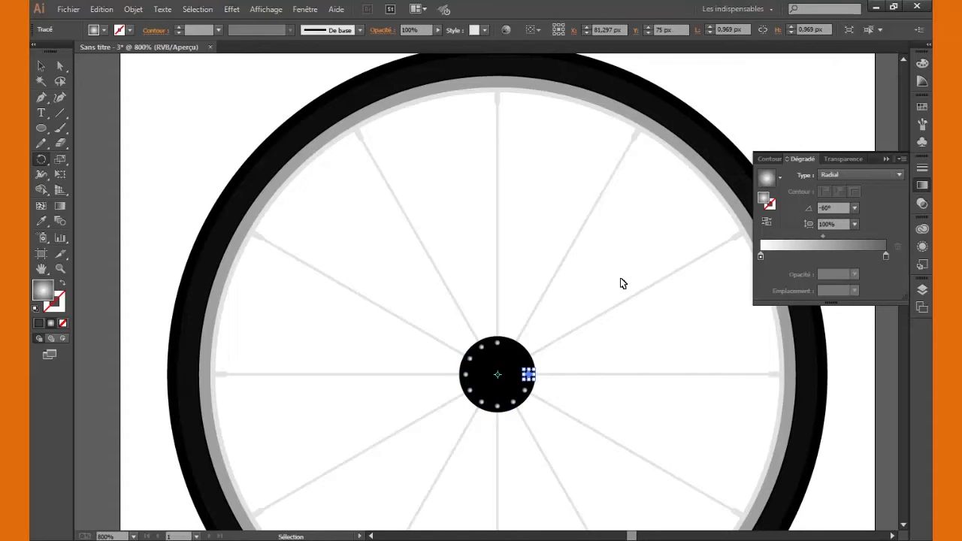
key("ctrl+d")
key("ctrl+d")
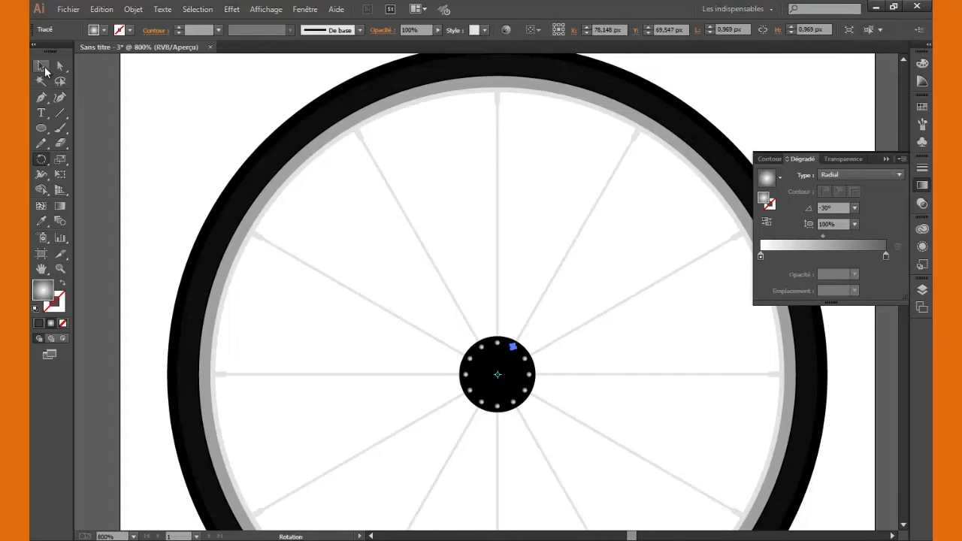
left_click(41, 66)
left_click(172, 140)
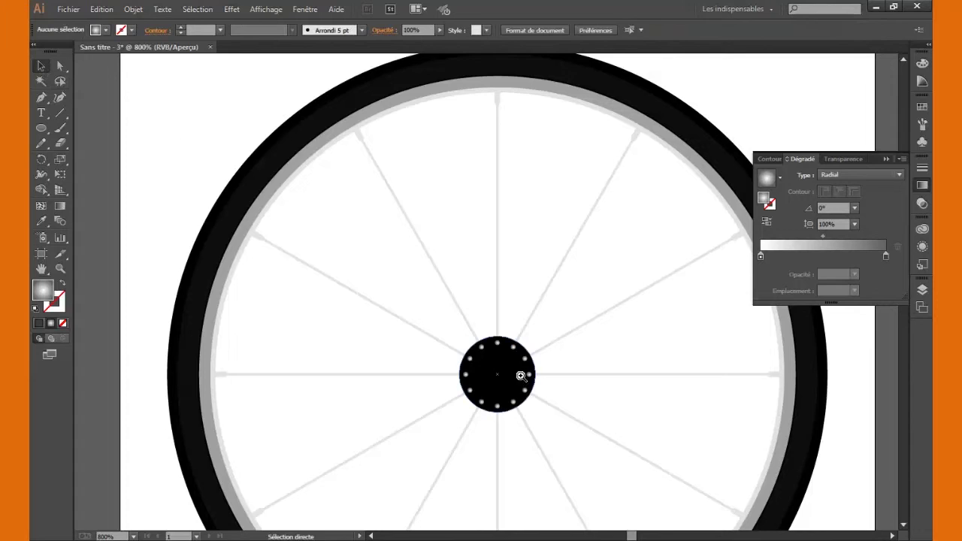
Marquee-select every wheel part and group them with Associer.
key("ctrl+minus")
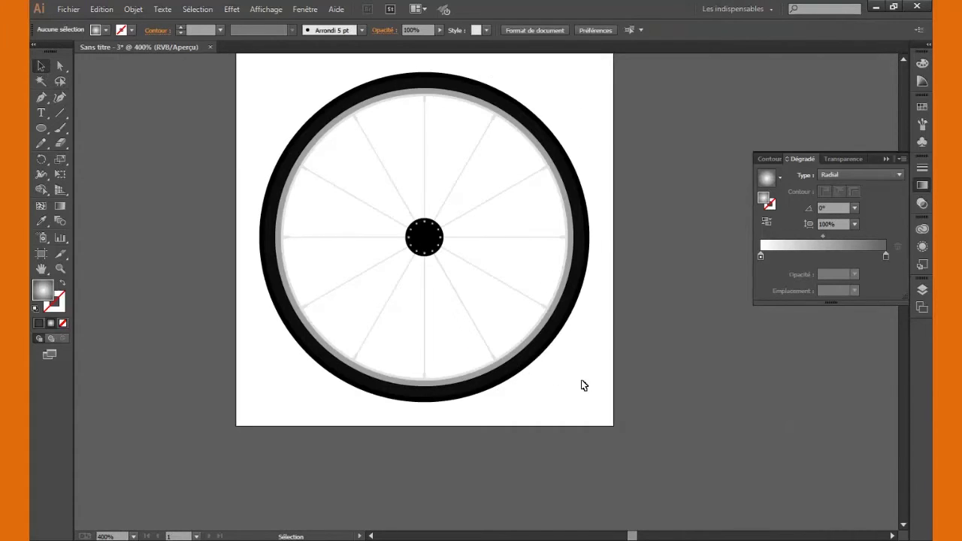
left_click_drag(260, 61, 601, 409)
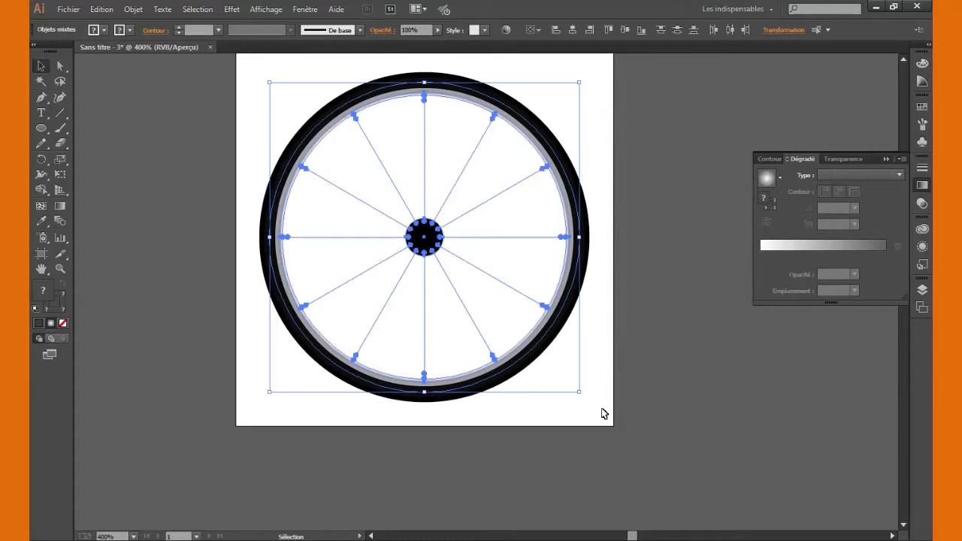
right_click(414, 229)
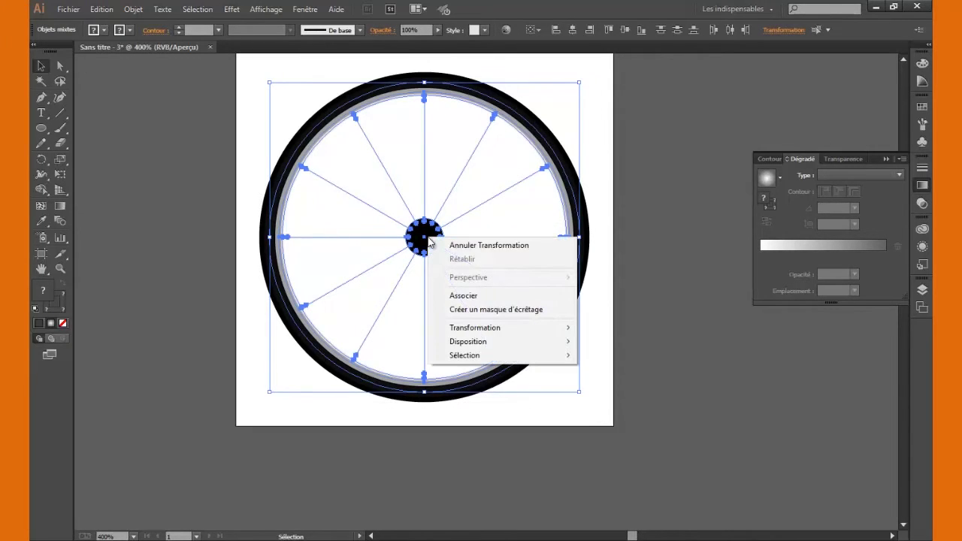
left_click(481, 295)
left_click(554, 395)
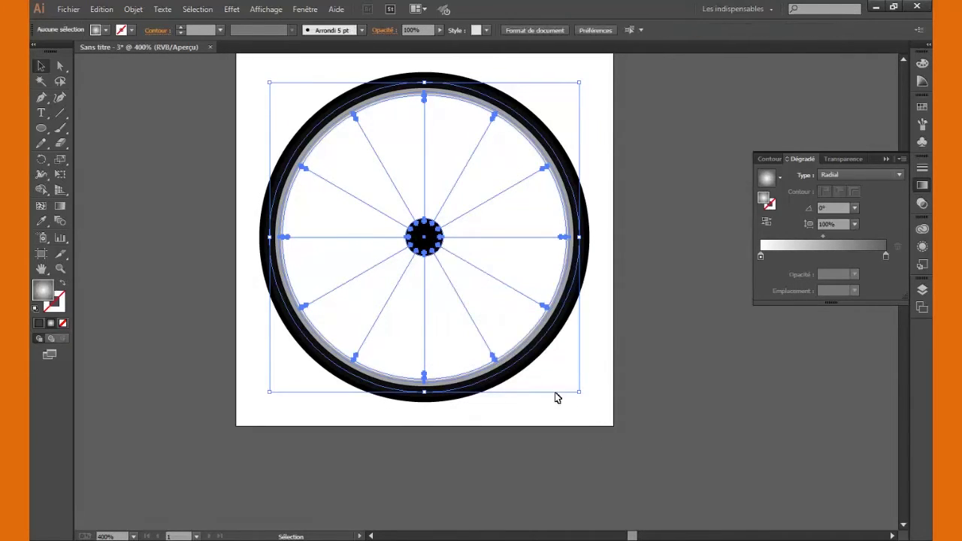
Select the grouped wheel and copy it for the banner.
left_click(523, 358)
key("a")
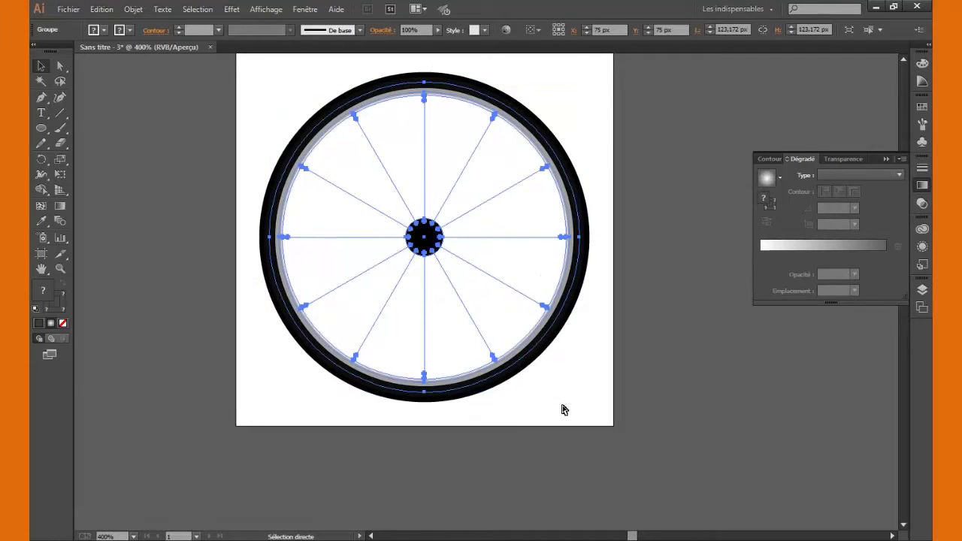
key("v")
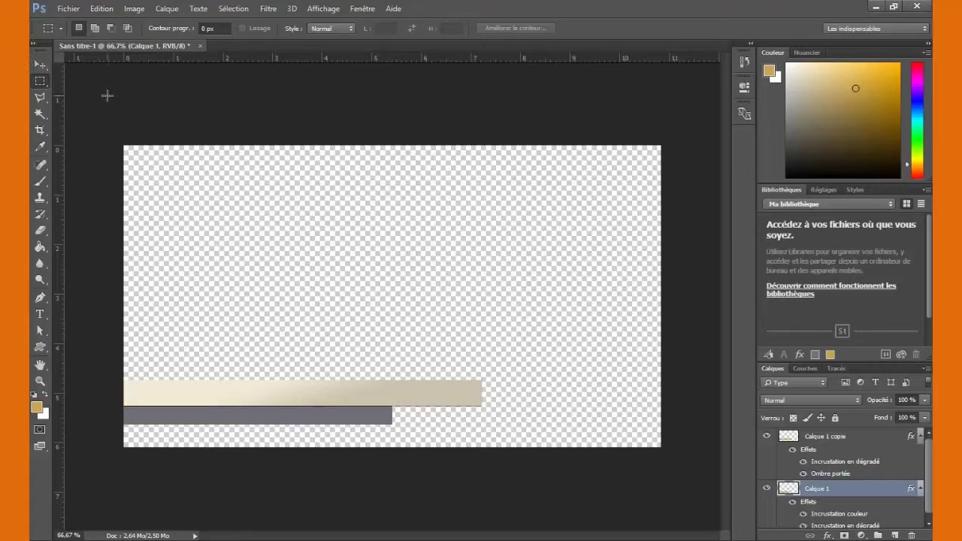
Paste the wheel as a smart object, shrink it and place it on the bars' right end.
key("ctrl+v")
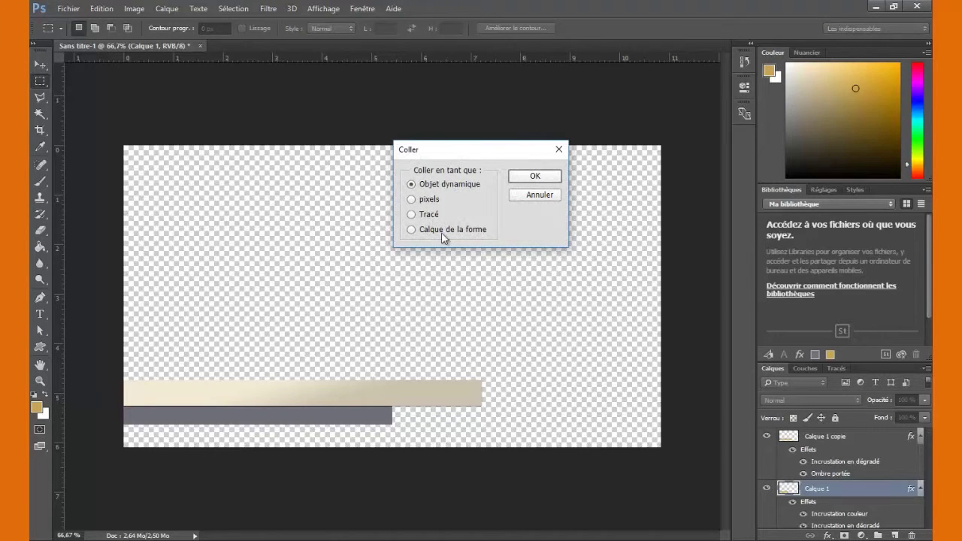
left_click(532, 176)
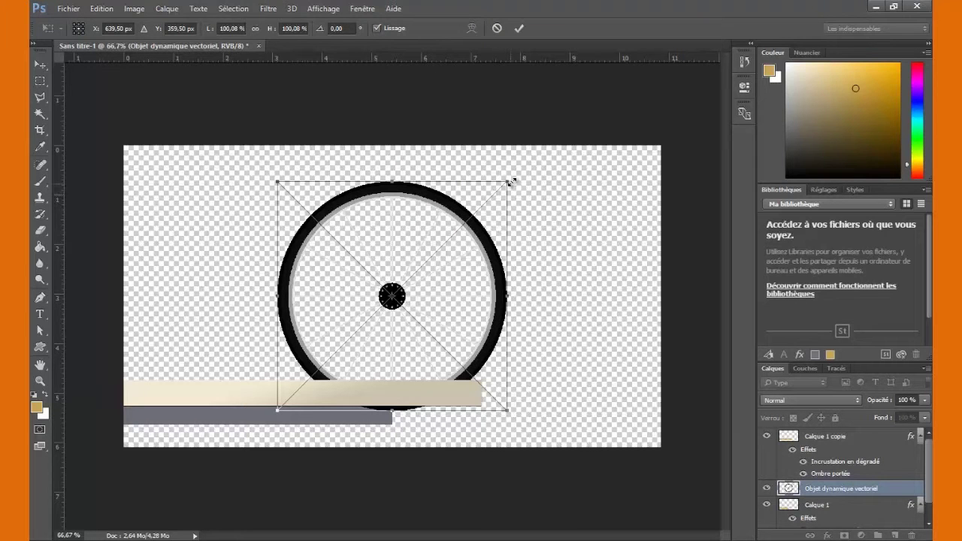
left_click_drag(507, 180, 426, 262)
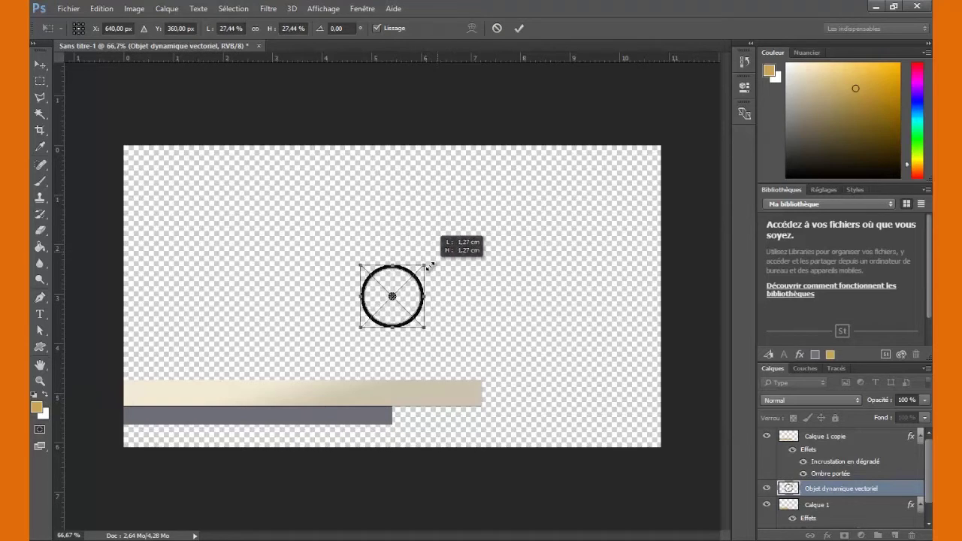
mouse_move(419, 302)
left_mouse_down()
mouse_move(465, 348)
mouse_move(482, 400)
left_mouse_up()
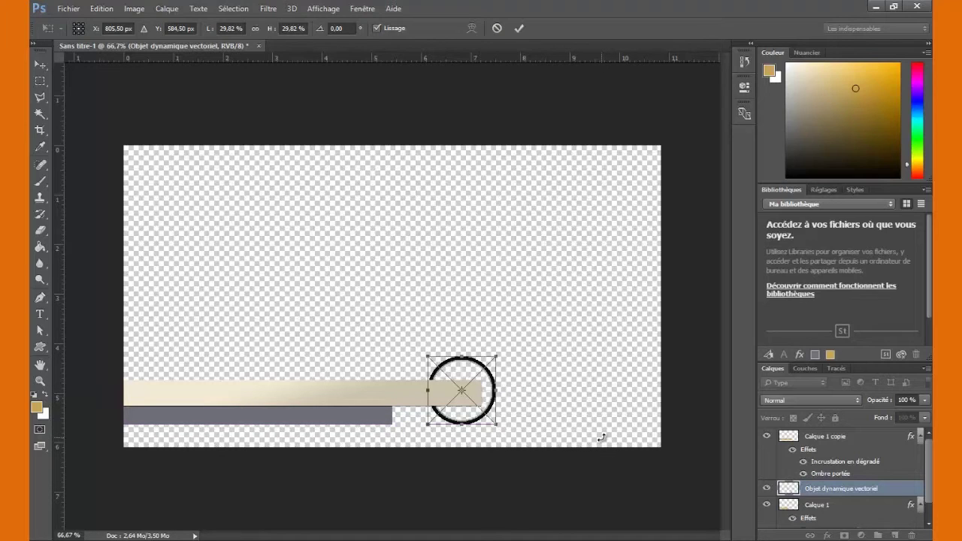
key("m")
Move the wheel layer to the top of the stack and collapse the other layers' effects.
left_click_drag(795, 489, 789, 435)
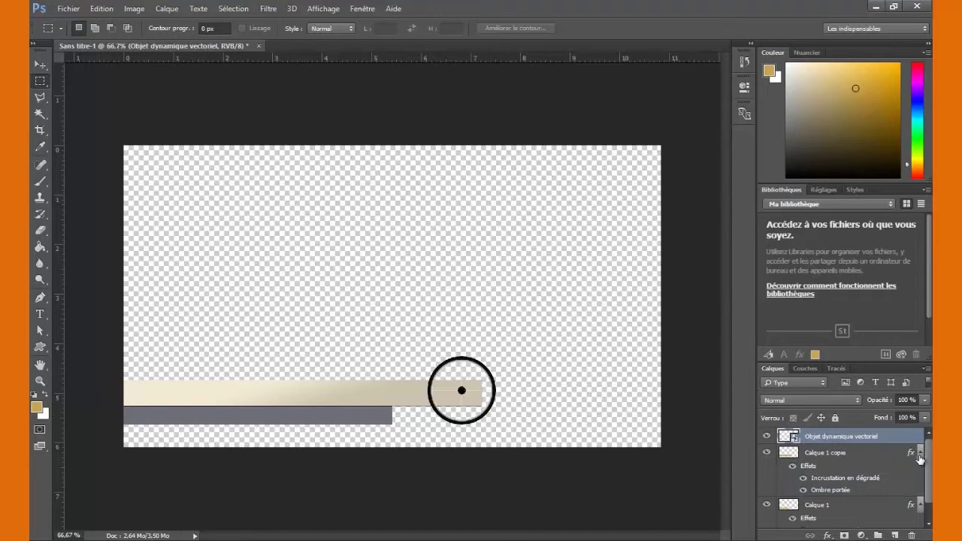
left_click(918, 454)
left_click(918, 470)
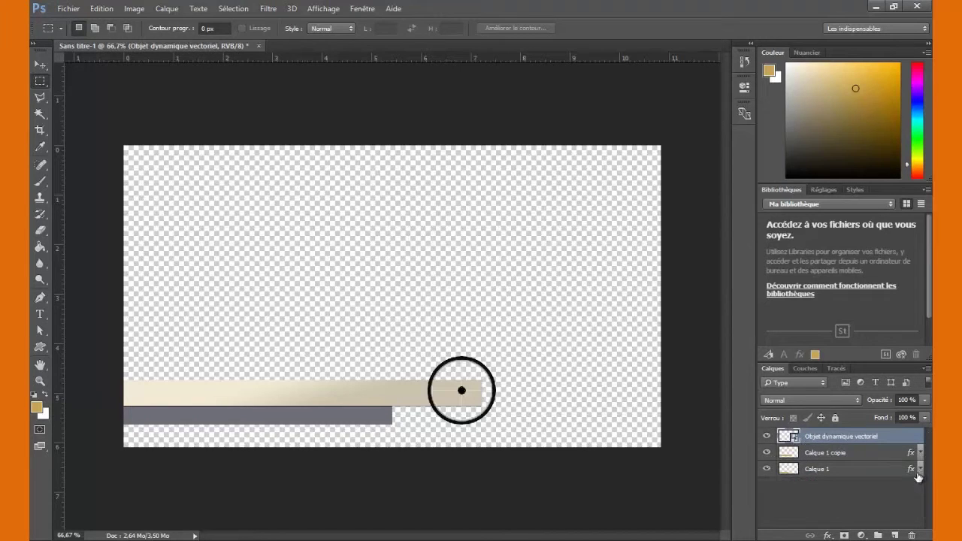
left_click(815, 523)
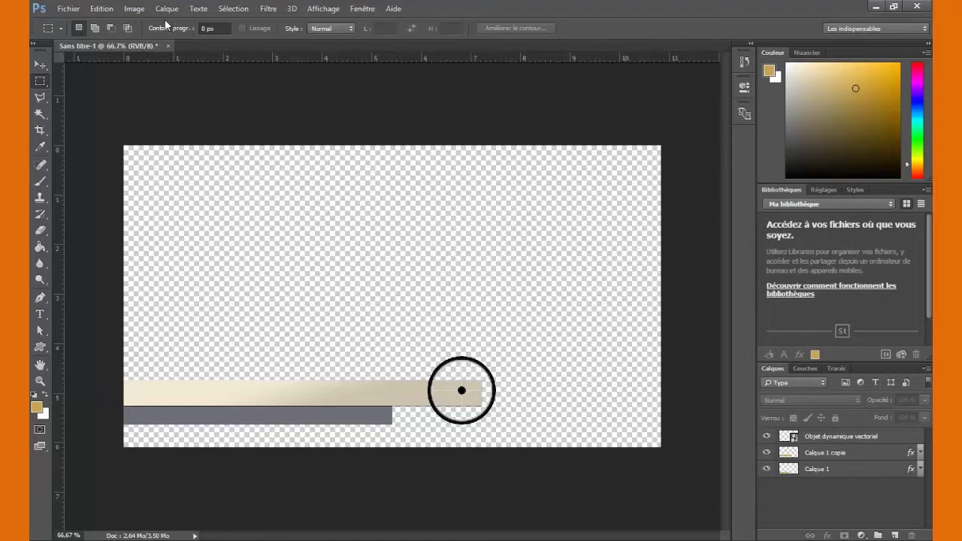
Save the banner as ban01.psd via Fichier > Enregistrer, accepting the Photoshop format options.
left_click(68, 8)
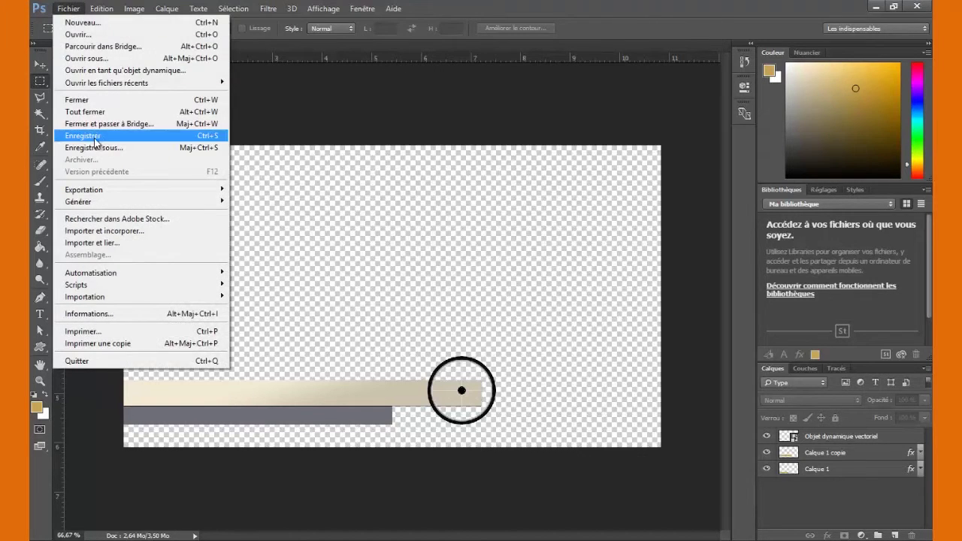
left_click(96, 140)
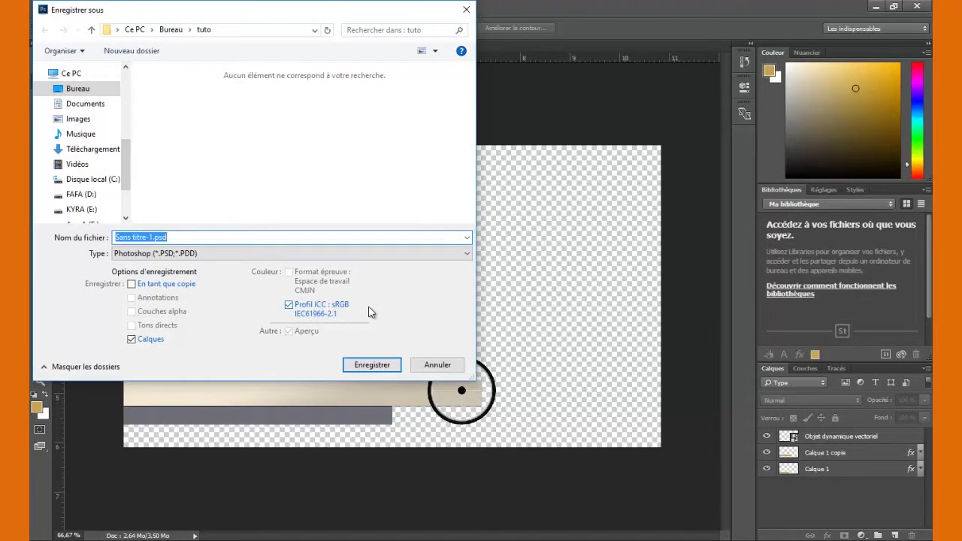
type("ban01")
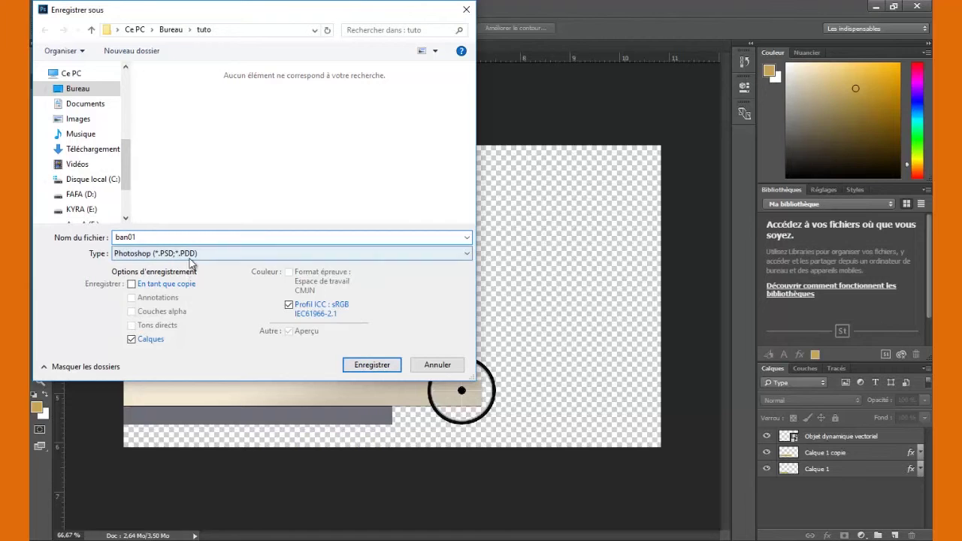
left_click(376, 366)
left_click(678, 169)
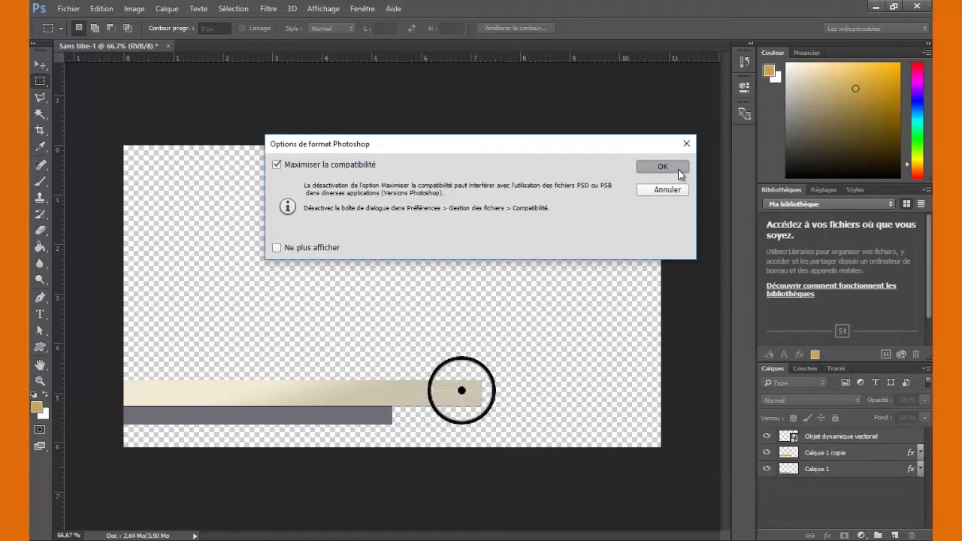